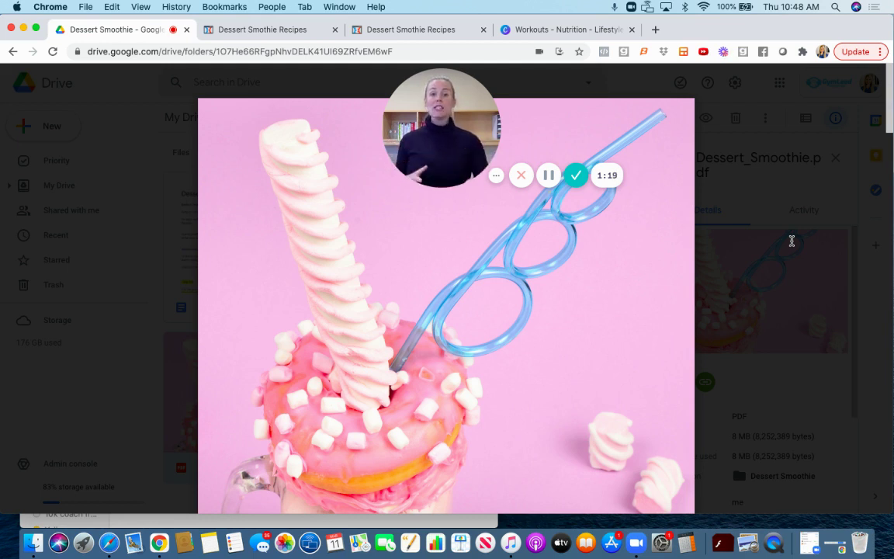
Step: Look through the recipe pages of Dessert_Smoothie.pdf in the Drive preview and close the preview
scroll(792, 241, "down", 5)
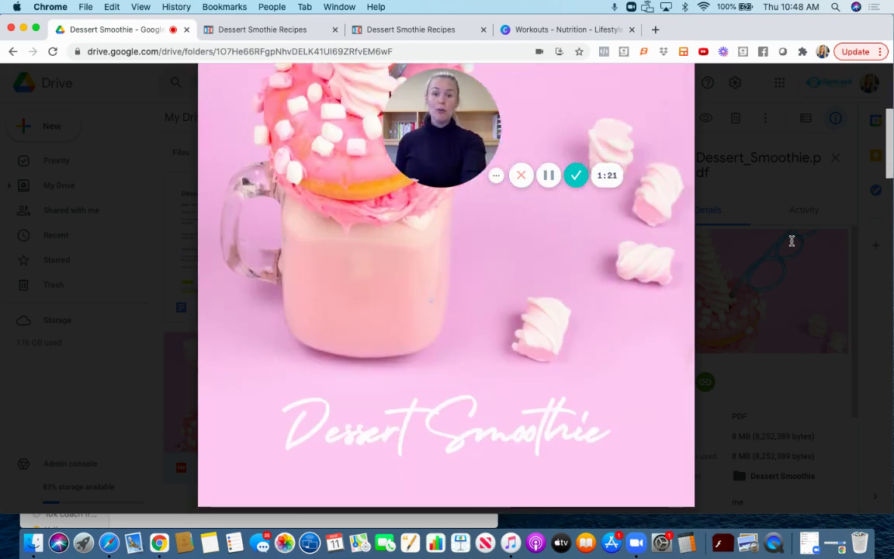
scroll(791, 241, "down", 10)
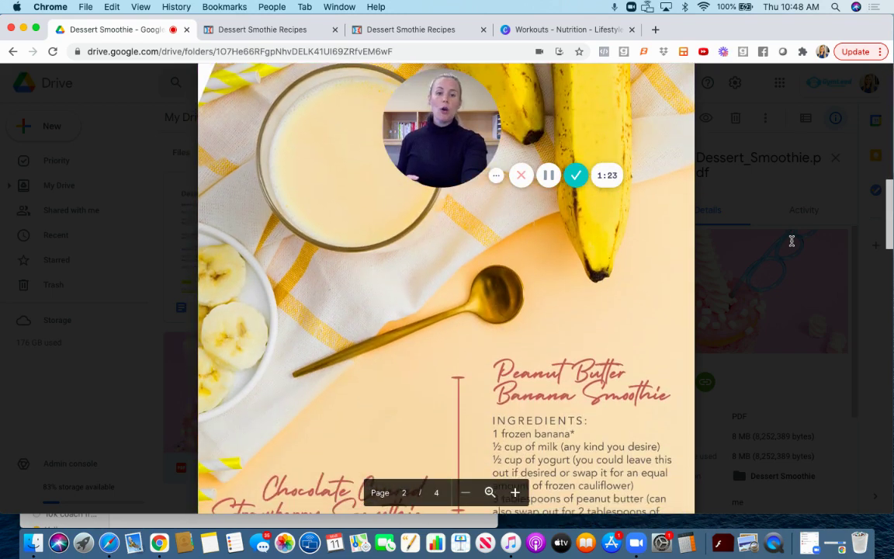
scroll(792, 241, "down", 10)
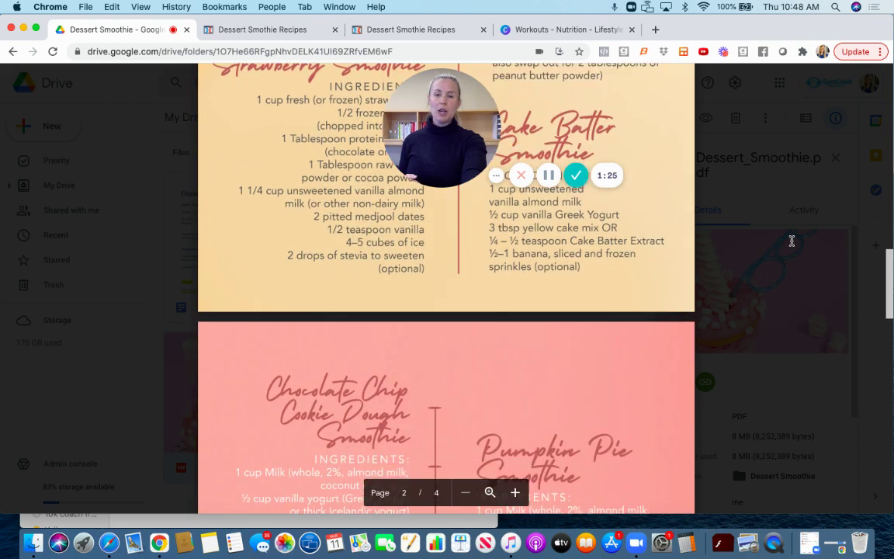
scroll(791, 241, "down", 5)
scroll(792, 240, "up", 4)
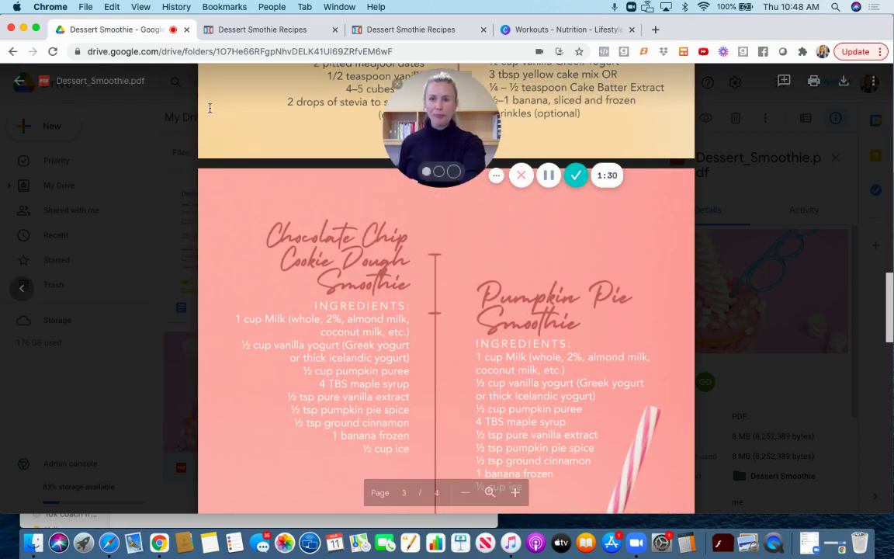
left_click(17, 82)
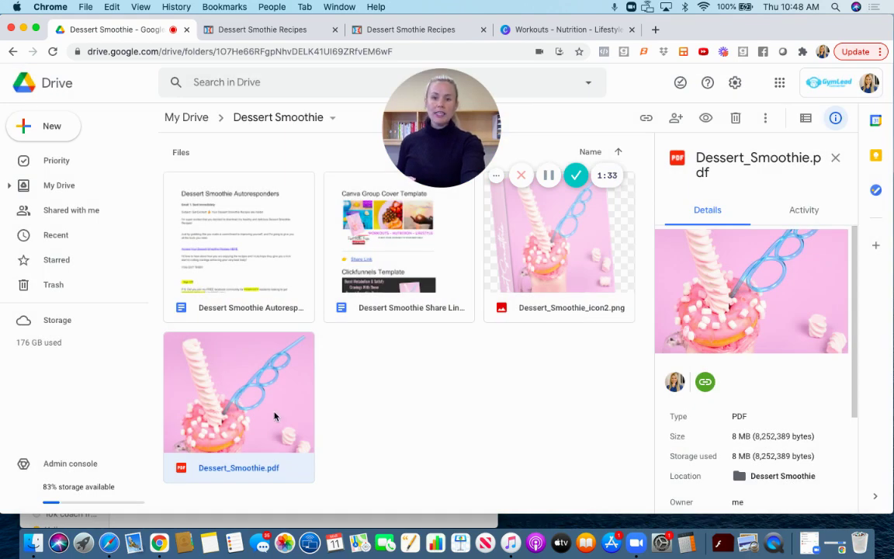
Step: Preview Dessert_Smoothie_icon2.png in the Drive folder and switch to the "Workouts - Nutrition - Lifestyle" cover design in Canva
left_click(577, 245)
double_click(578, 245)
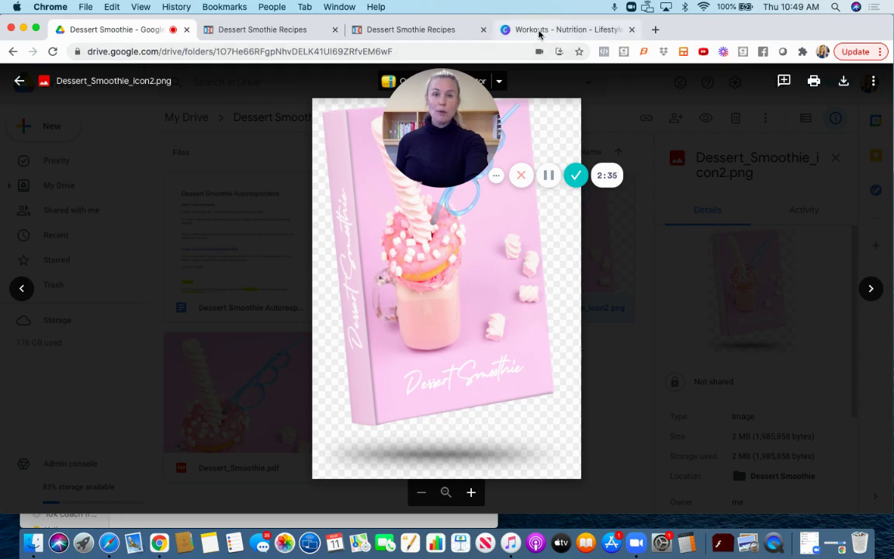
left_click(539, 32)
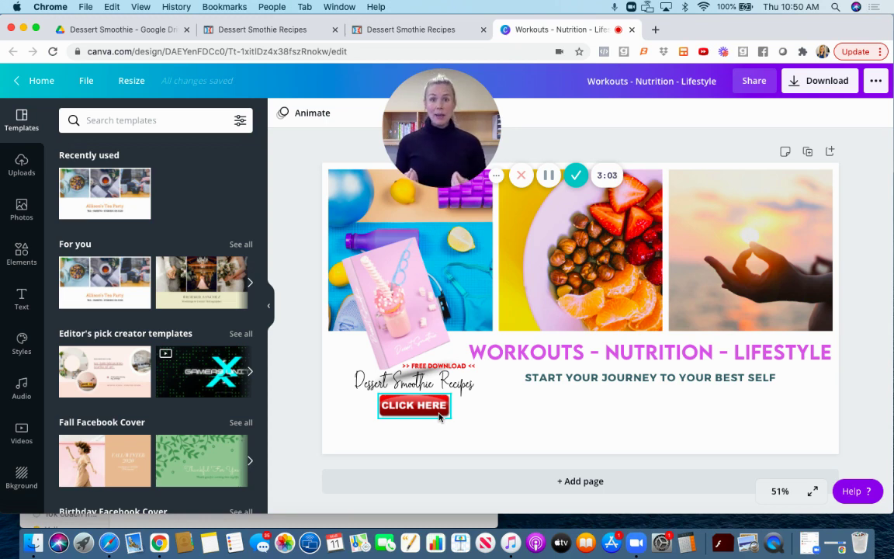
left_click(550, 178)
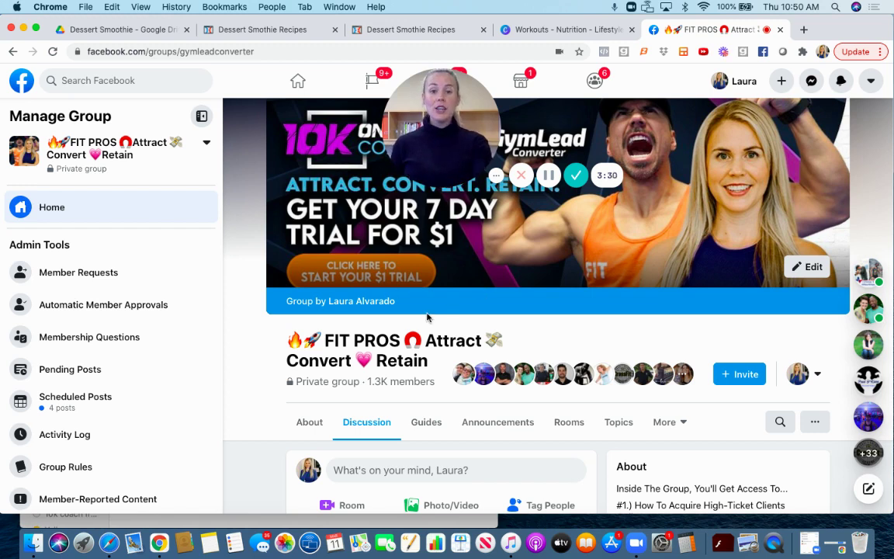
Step: Browse the Facebook group's cover and feed down to the post asking whether members need new lead magnets
scroll(450, 279, "down", 1)
scroll(450, 279, "up", 1)
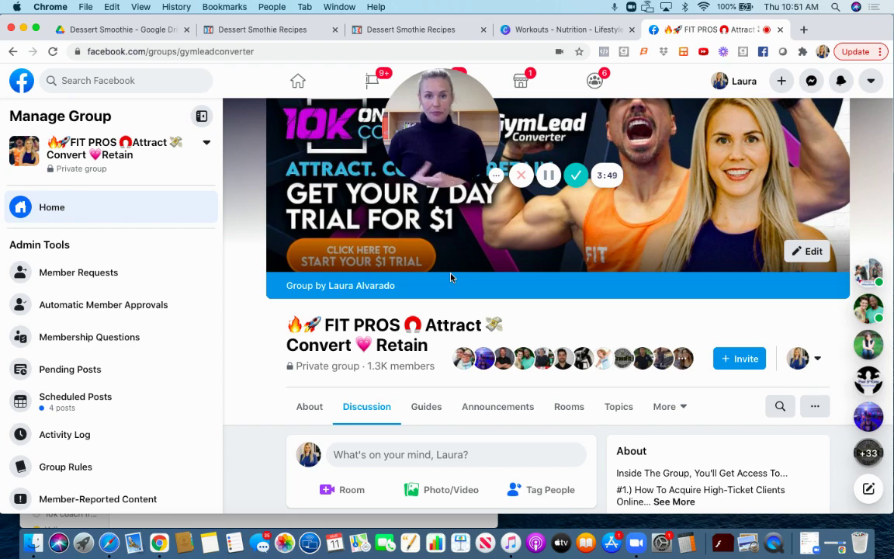
scroll(451, 277, "down", 10)
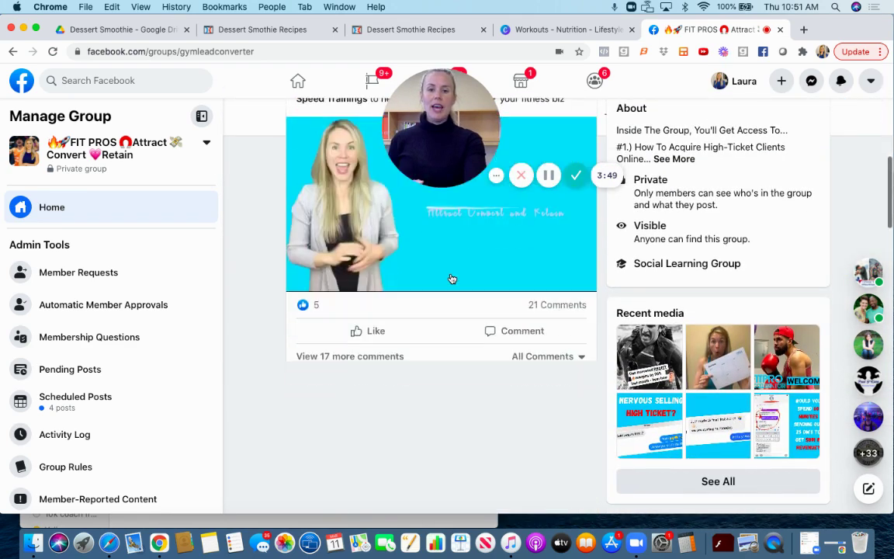
scroll(451, 277, "down", 2)
scroll(451, 278, "down", 3)
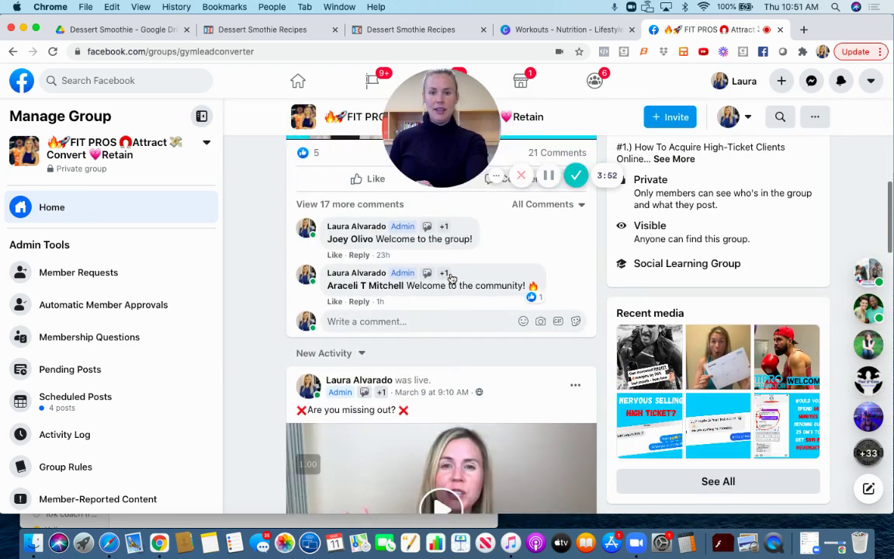
scroll(451, 278, "down", 9)
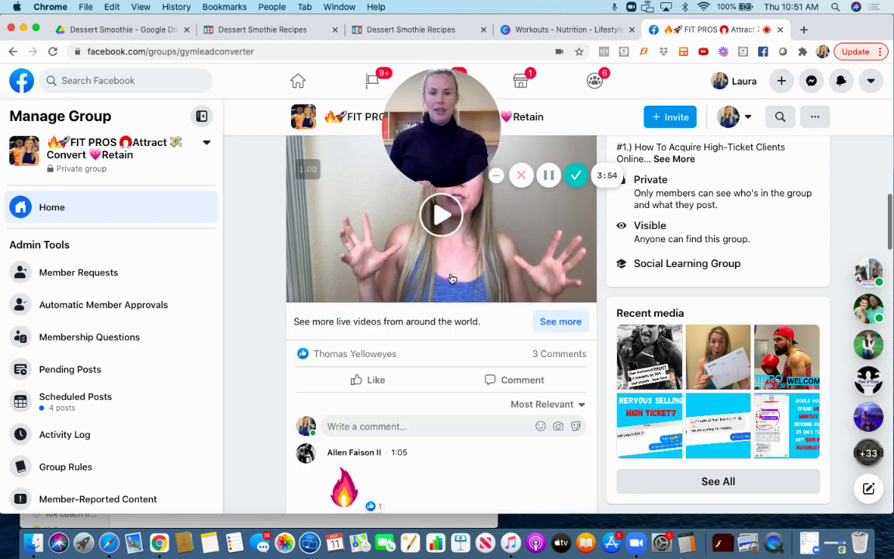
scroll(451, 278, "down", 9)
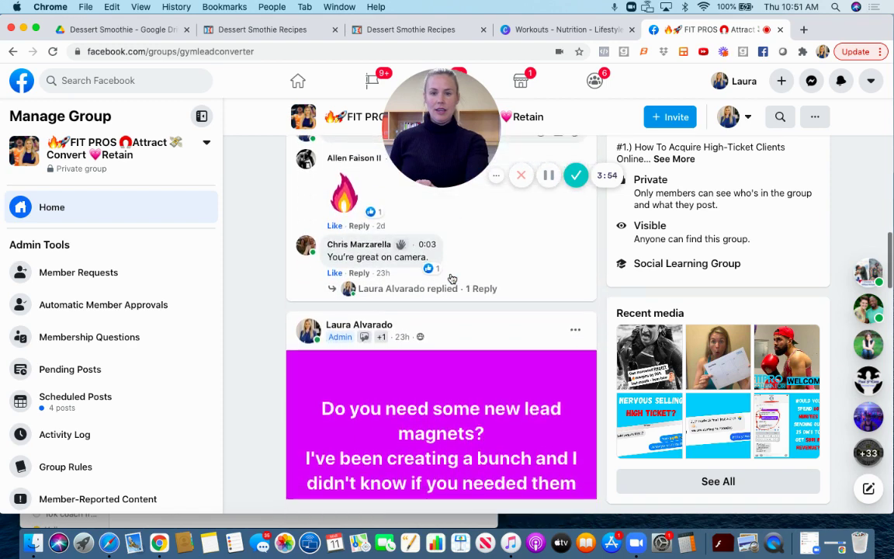
scroll(451, 278, "down", 3)
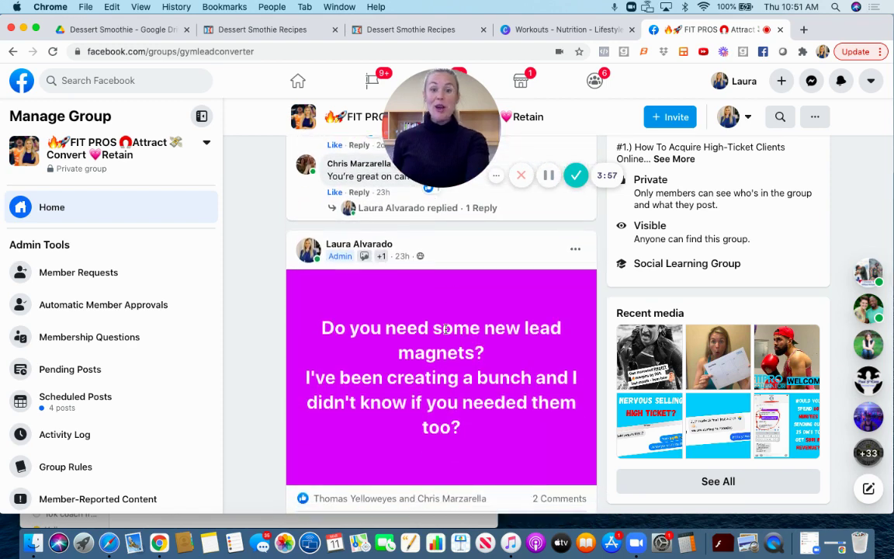
scroll(472, 380, "down", 4)
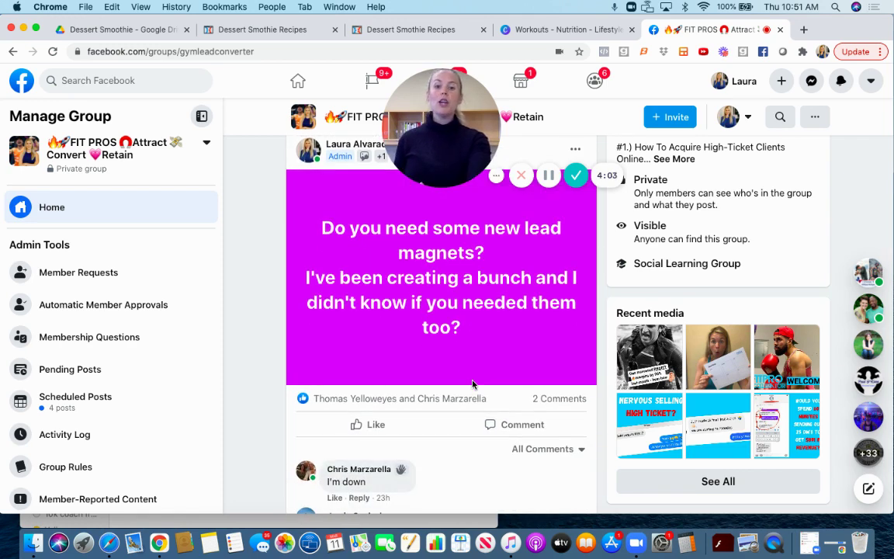
Step: Start a reply to the "I'm down" comment on the lead magnets post, and leave the Facebook group page without posting it
left_click(359, 497)
scroll(384, 472, "down", 3)
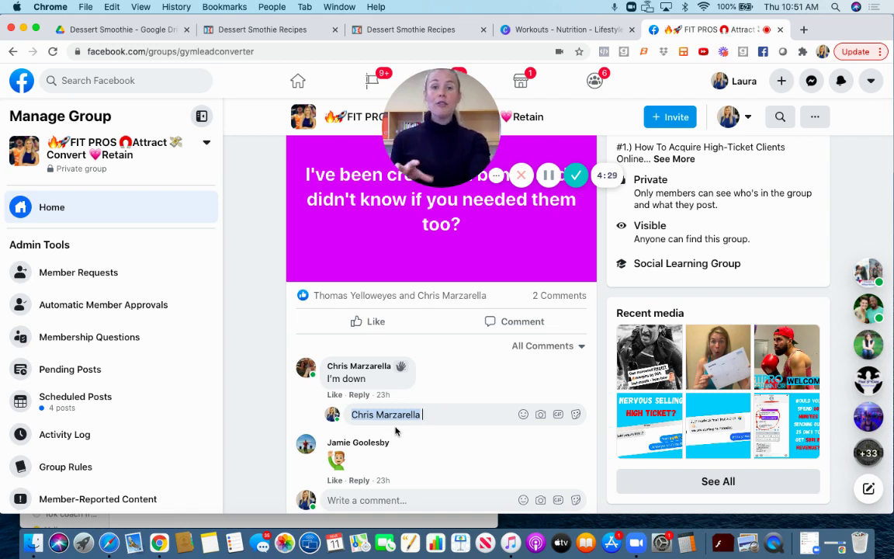
scroll(395, 430, "up", 20)
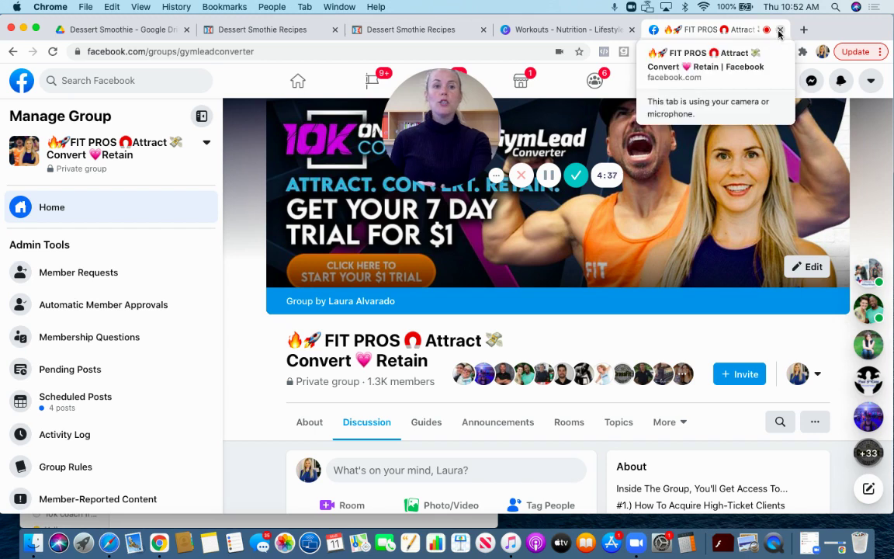
left_click(780, 33)
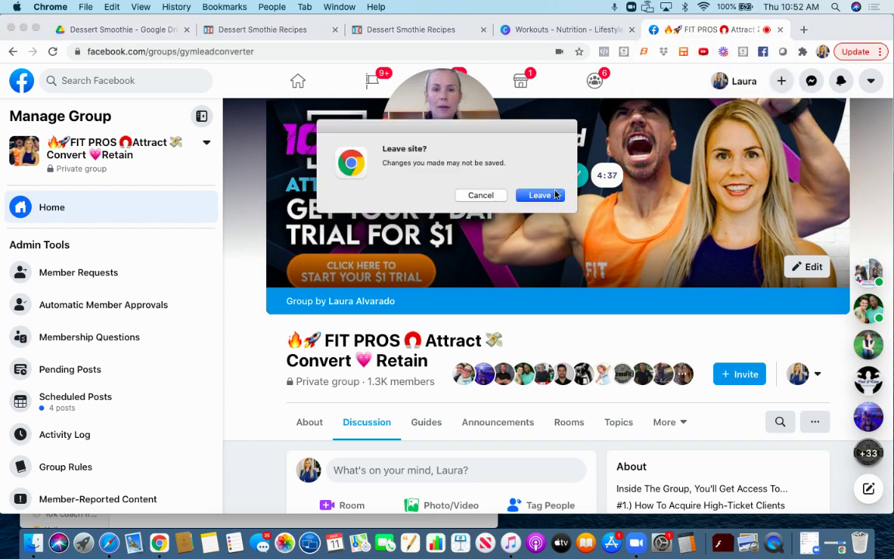
left_click(553, 195)
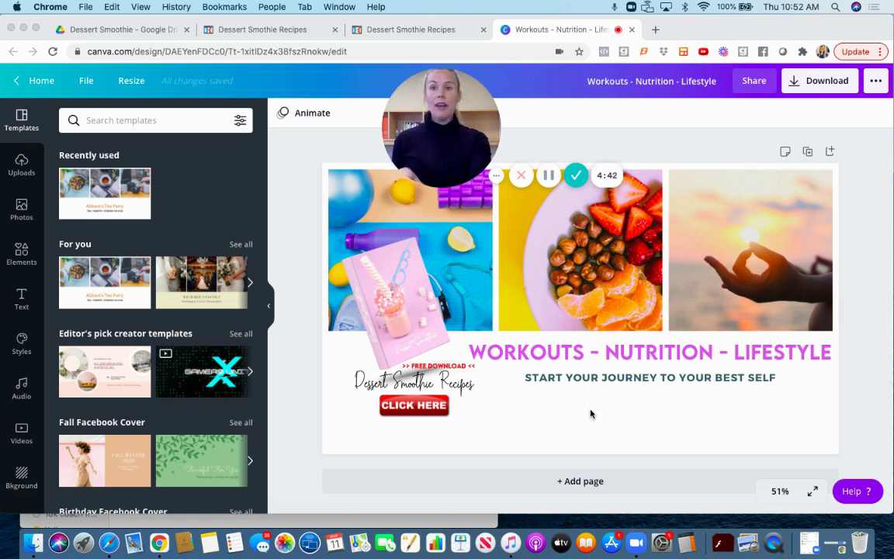
Step: Close the icon image preview in Google Drive and return to the group cover design in Canva
left_click(80, 31)
left_click(18, 83)
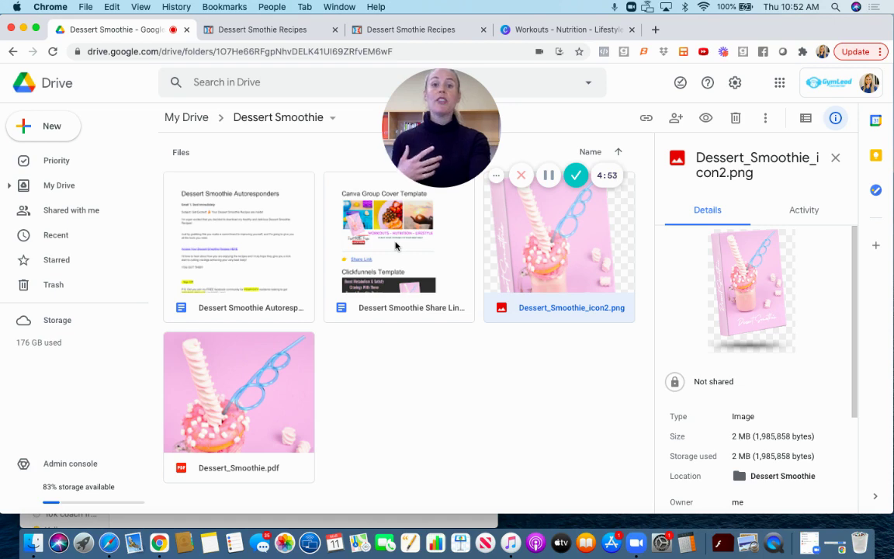
left_click(538, 29)
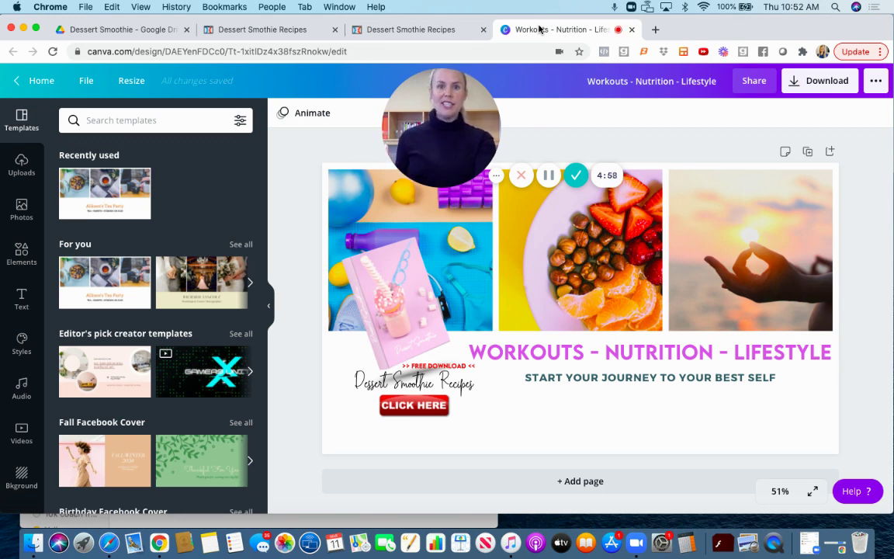
left_click(466, 288)
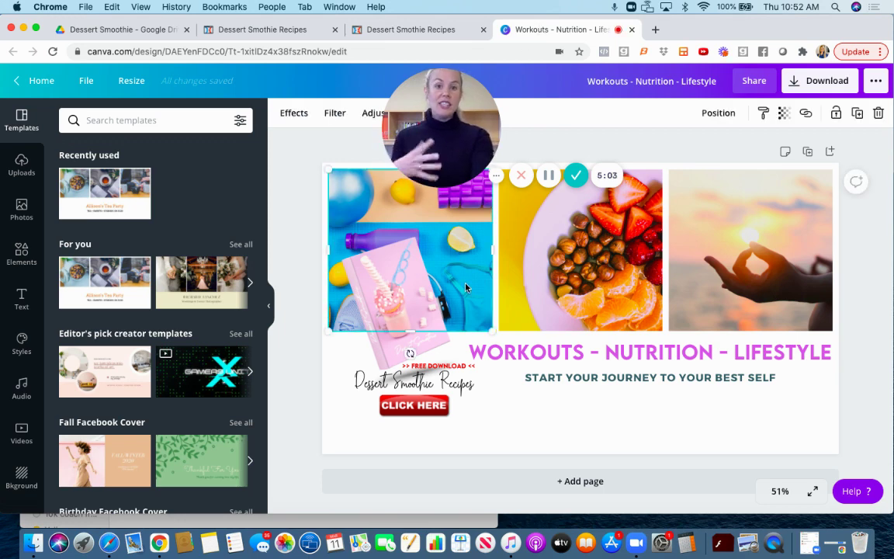
left_click(409, 351)
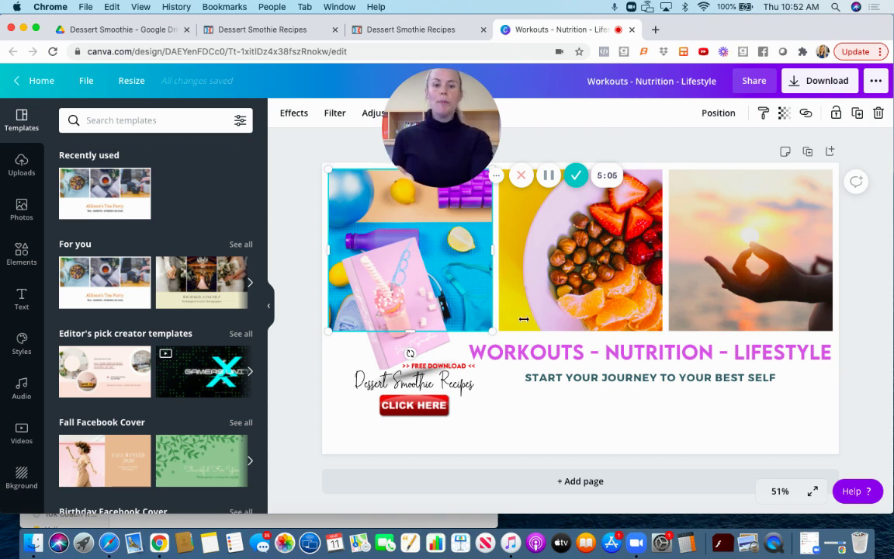
left_click(573, 350)
left_click(572, 350)
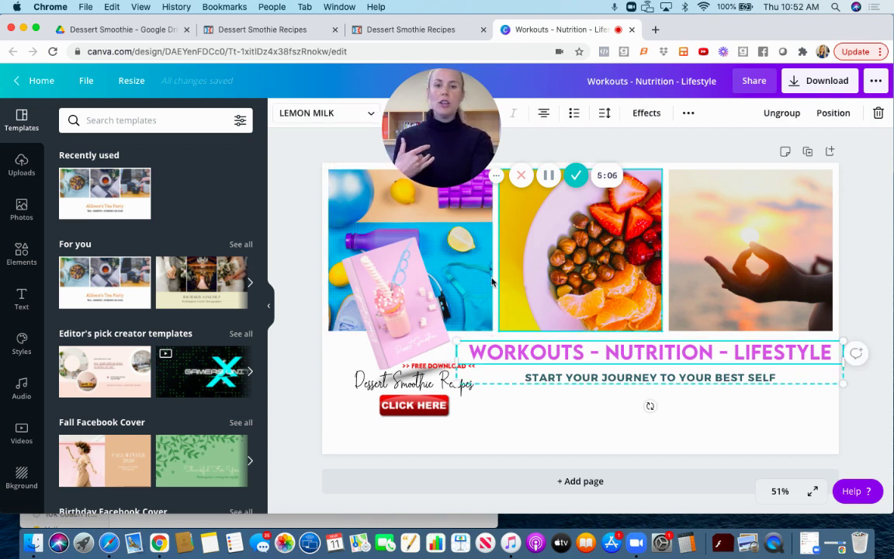
Step: Try replacing the cover's left photo with the squatting woman from a "workout" photo search, and undo the replacement
left_click(31, 208)
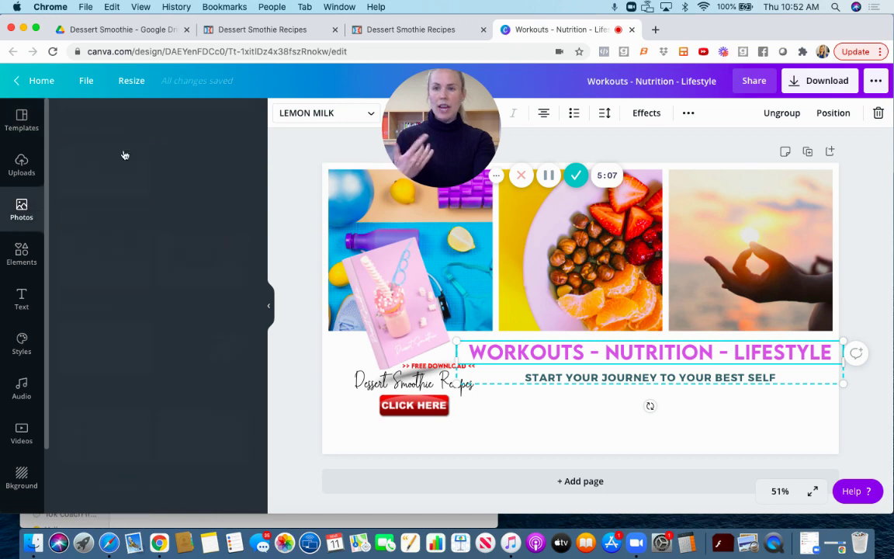
left_click(117, 122)
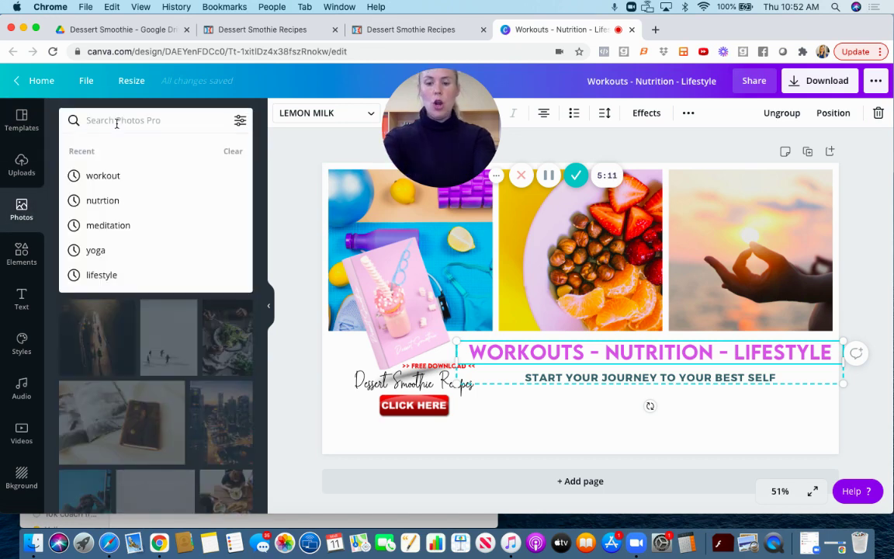
type("workout")
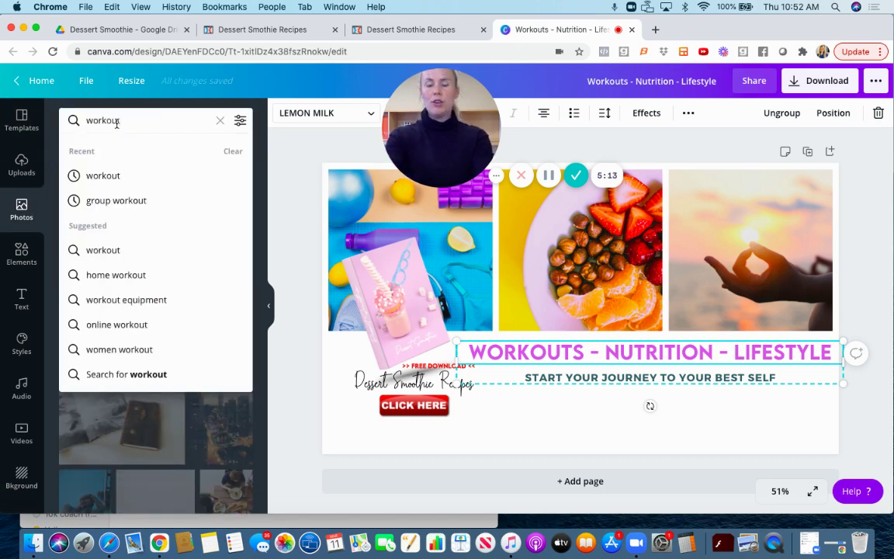
left_click(112, 175)
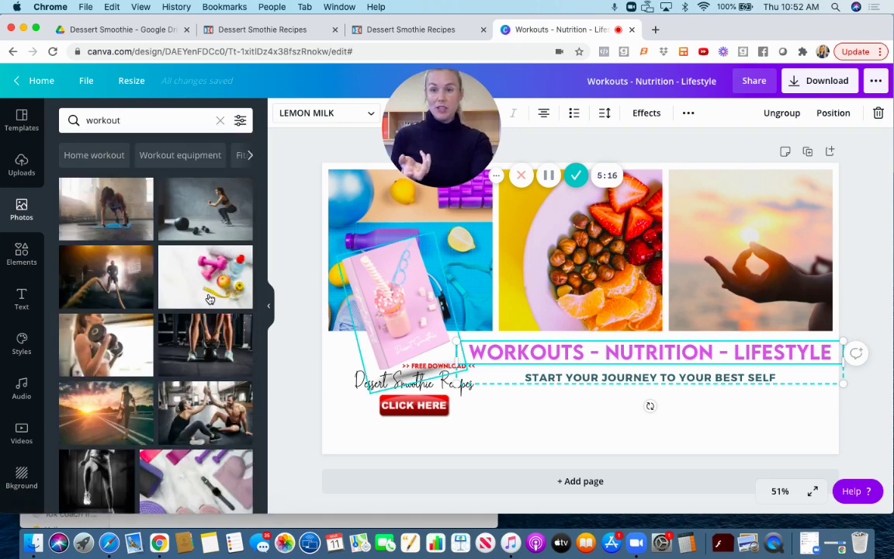
left_click_drag(223, 216, 366, 233)
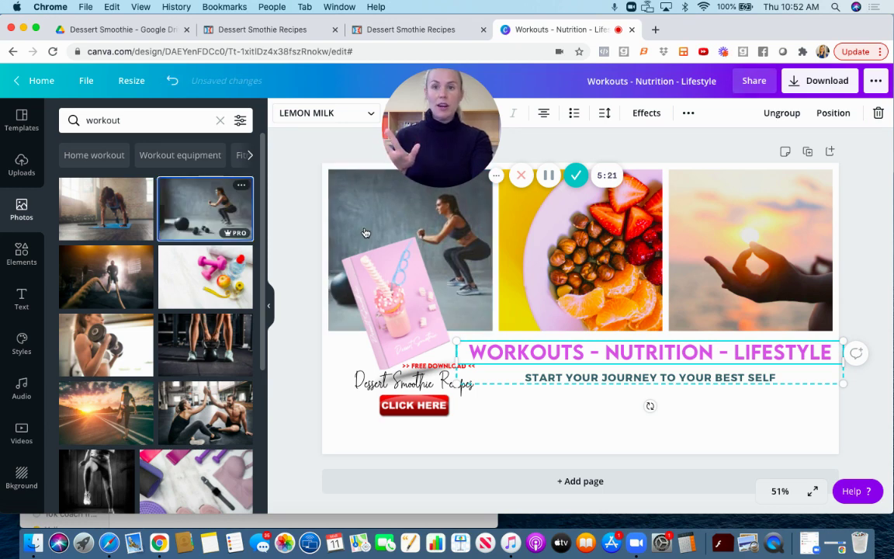
left_click(173, 81)
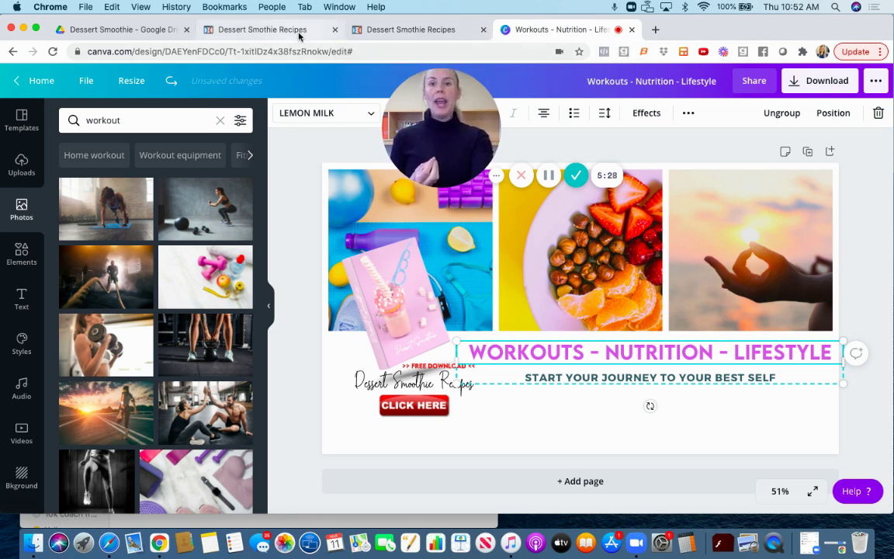
Step: View the dessert smoothie opt-in page preview, and examine the page's SEO meta data and social image in the ClickFunnels editor
left_click(389, 35)
scroll(590, 289, "down", 1)
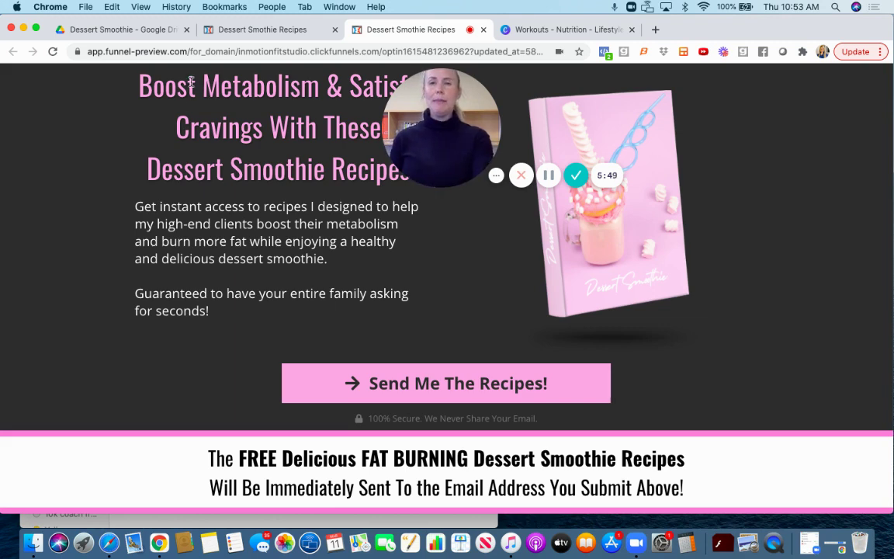
left_click(256, 36)
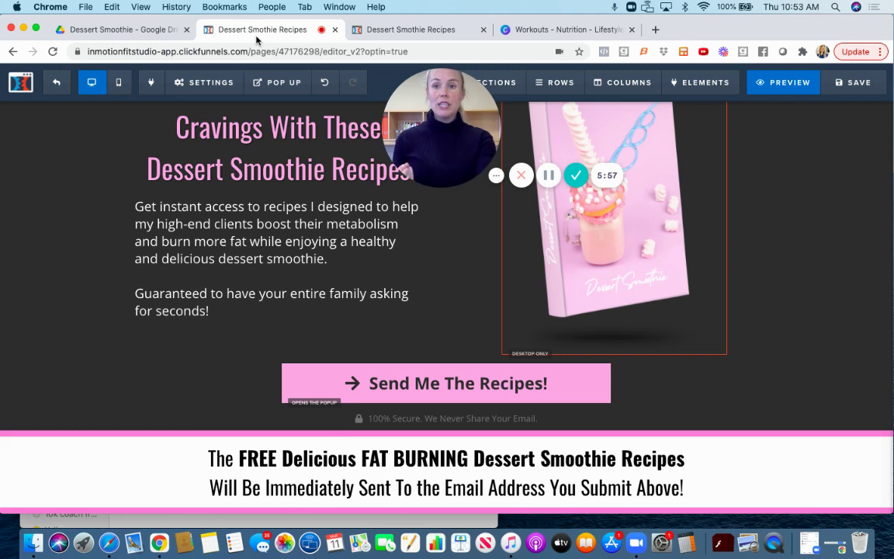
left_click(202, 82)
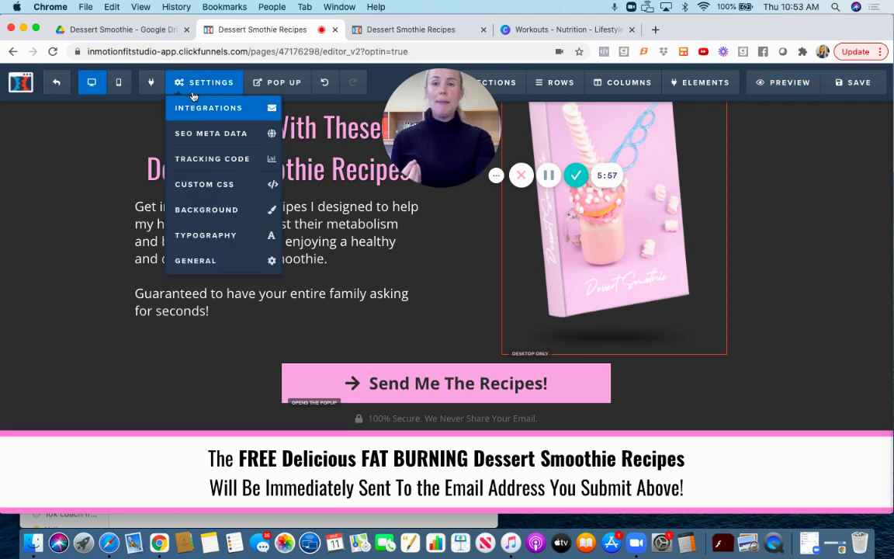
left_click(205, 135)
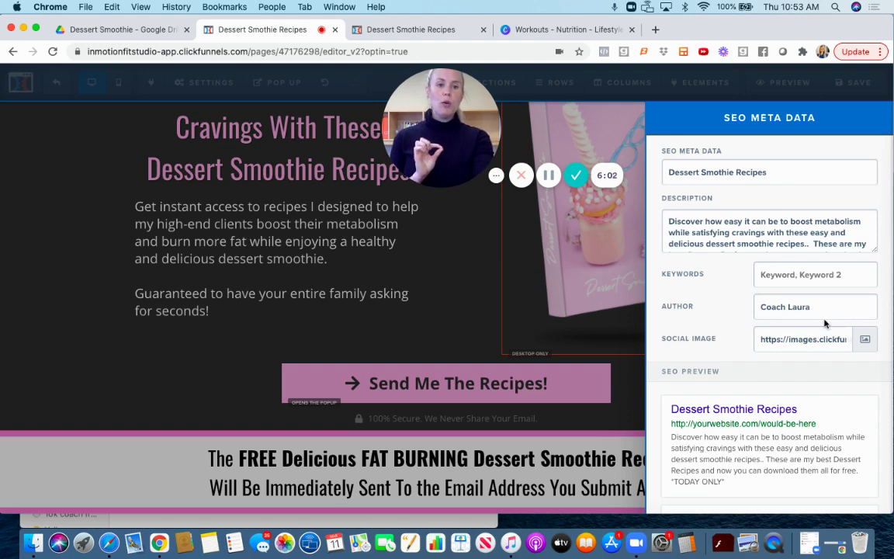
scroll(825, 323, "down", 10)
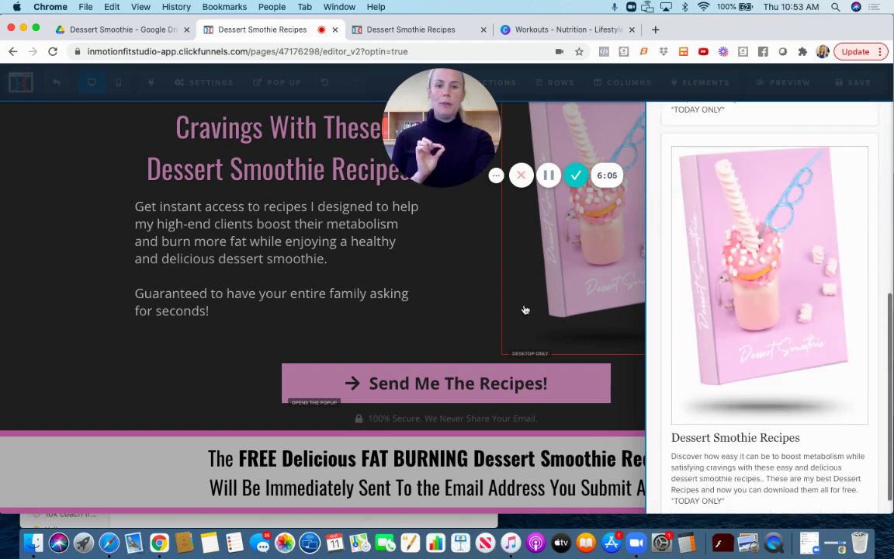
Step: Close the SEO meta data settings and look over the opt-in page's headline, recipe button and email delivery notice
left_click(459, 297)
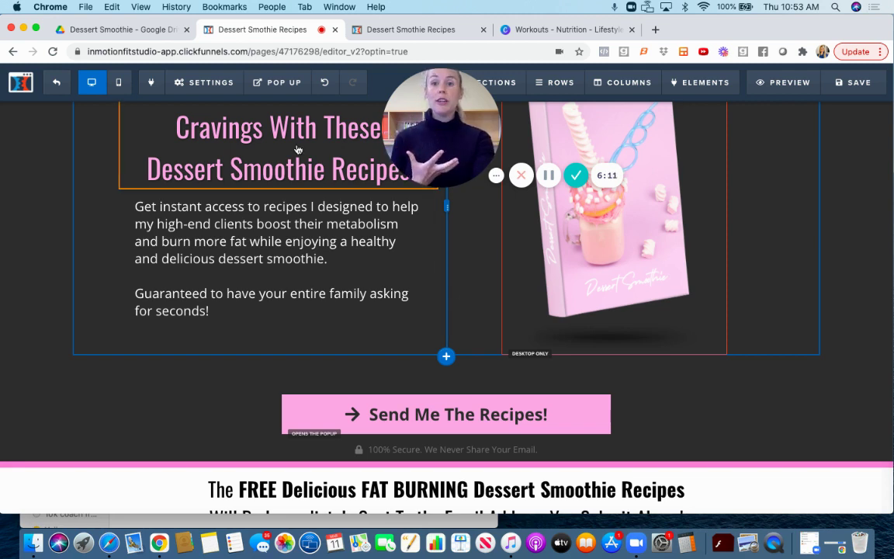
mouse_move(200, 81)
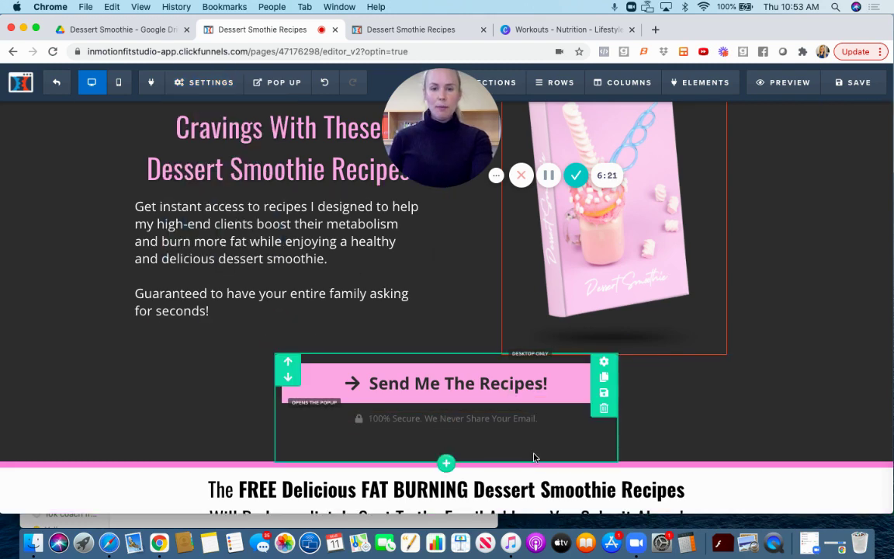
scroll(527, 442, "down", 1)
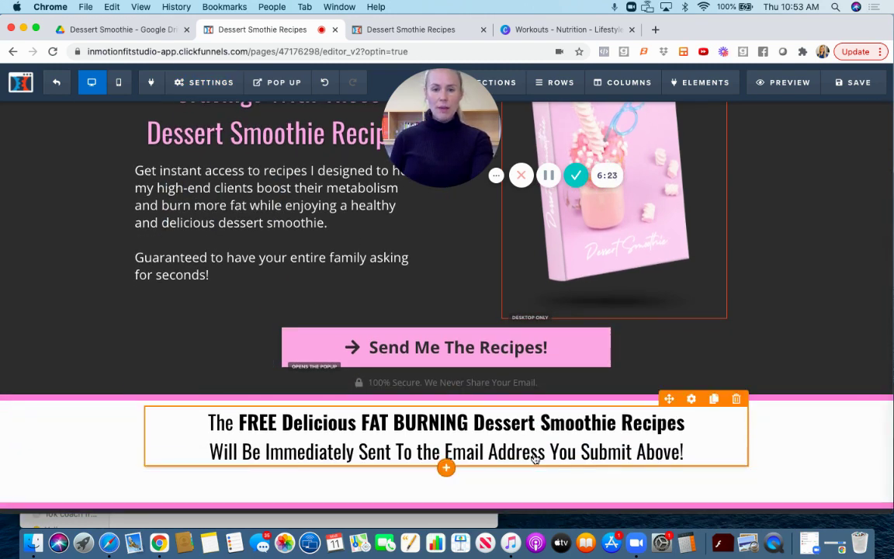
scroll(534, 459, "up", 3)
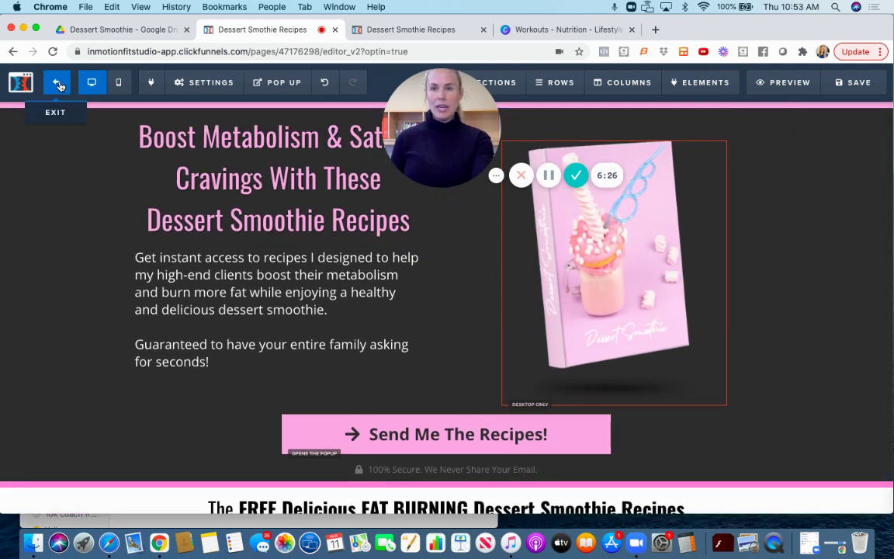
Step: Exit the opt-in page editor and open the funnel's Thank You page for editing
left_click(57, 83)
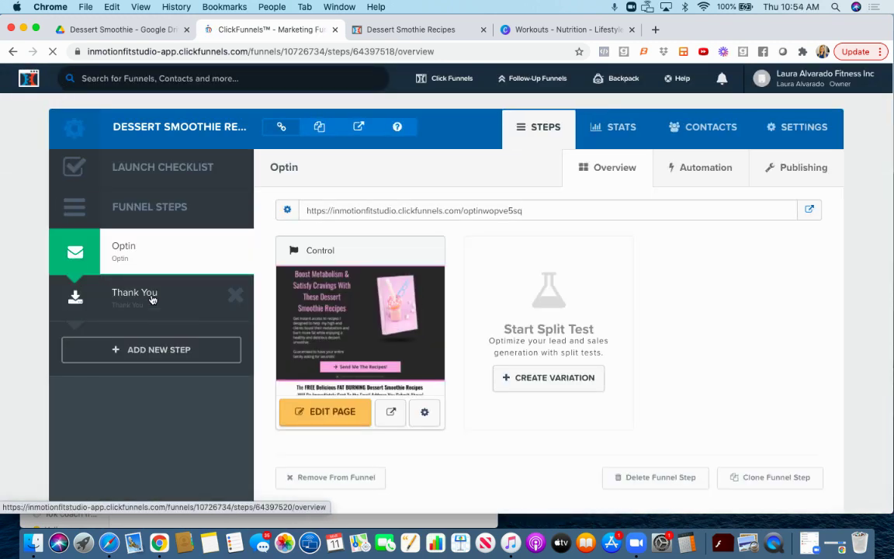
left_click(152, 300)
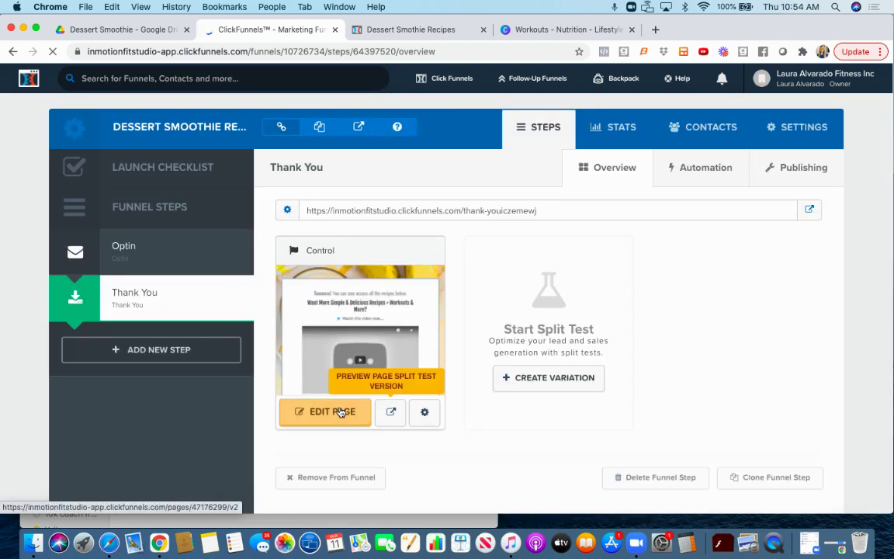
left_click(339, 412)
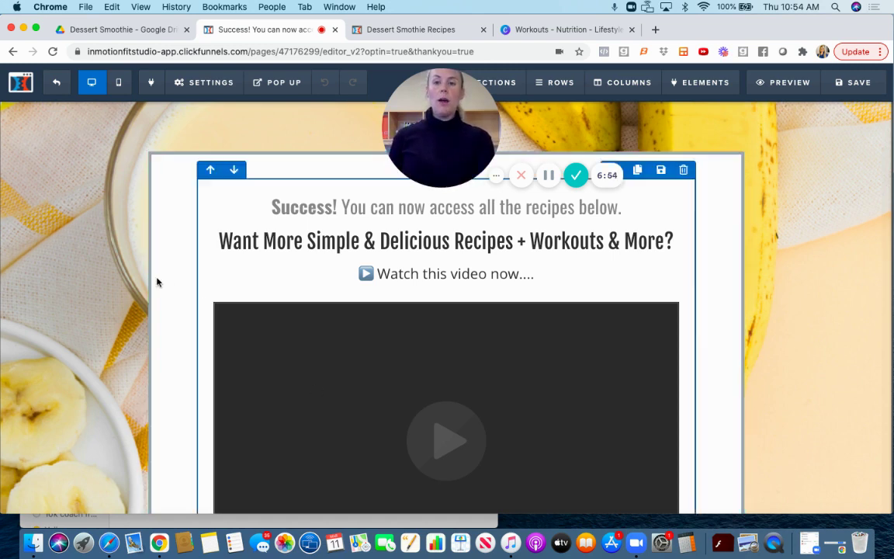
Step: Examine the Thank You page from its success headline and video placeholder to the recipe book download and sharing section
left_click(210, 84)
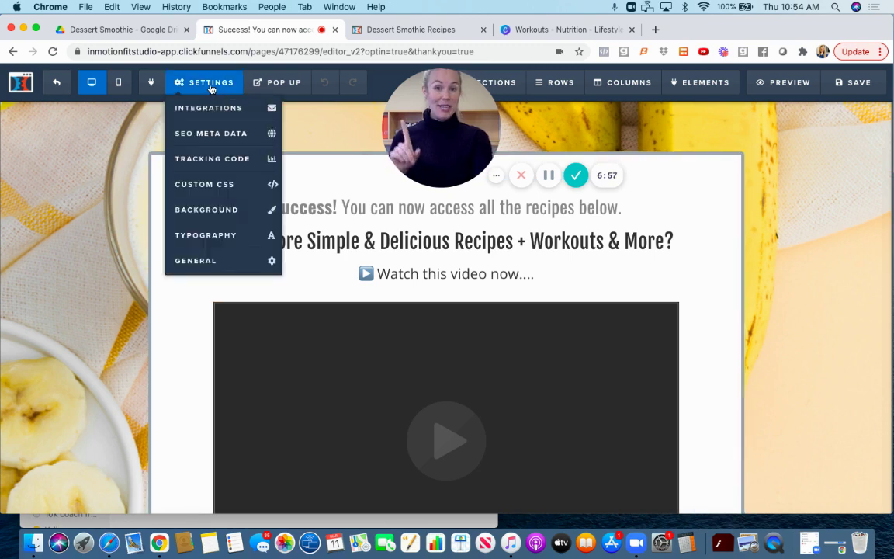
scroll(364, 287, "down", 15)
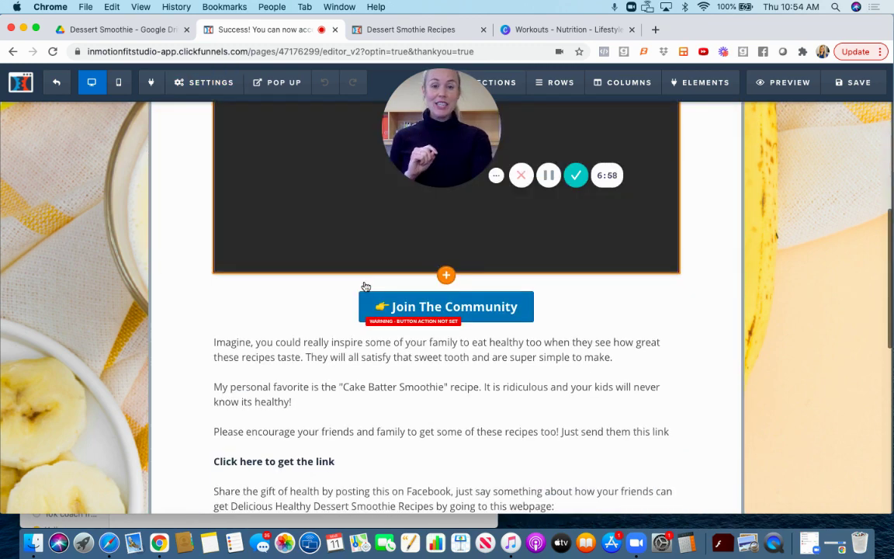
scroll(365, 286, "down", 1)
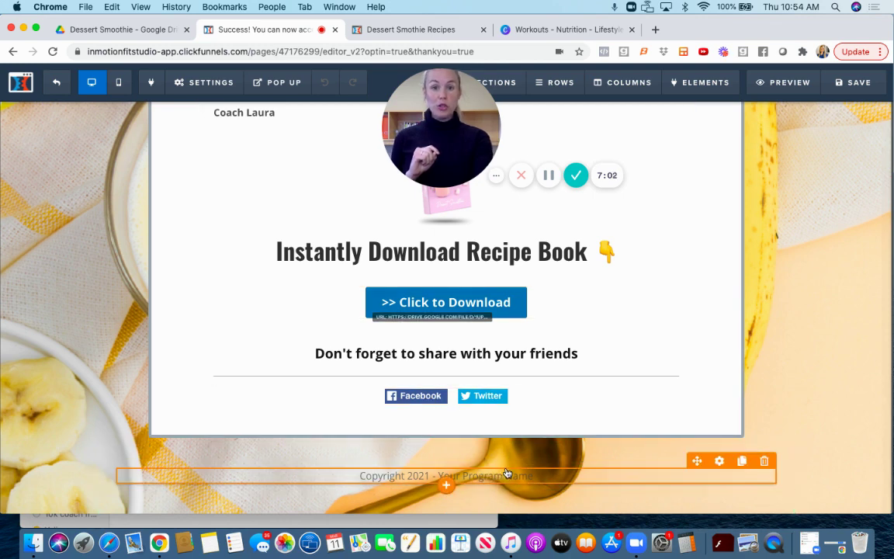
scroll(543, 320, "up", 15)
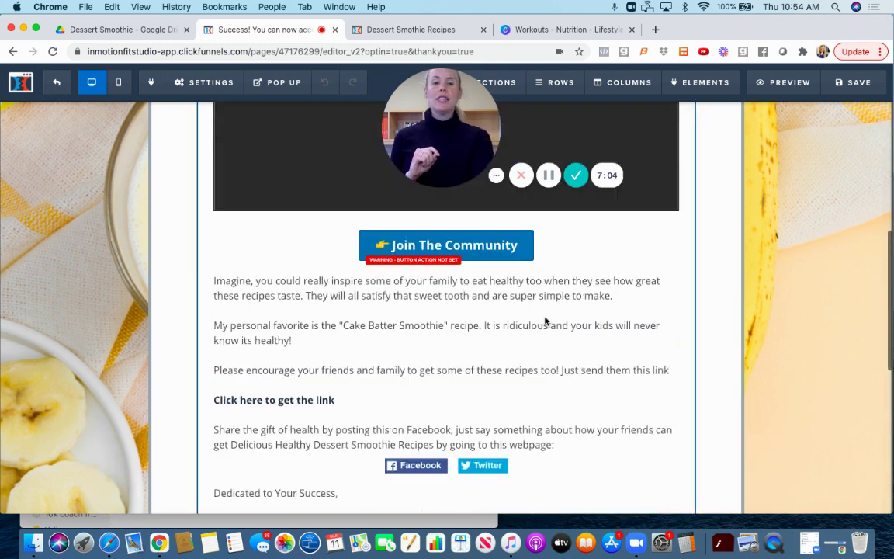
scroll(547, 322, "up", 2)
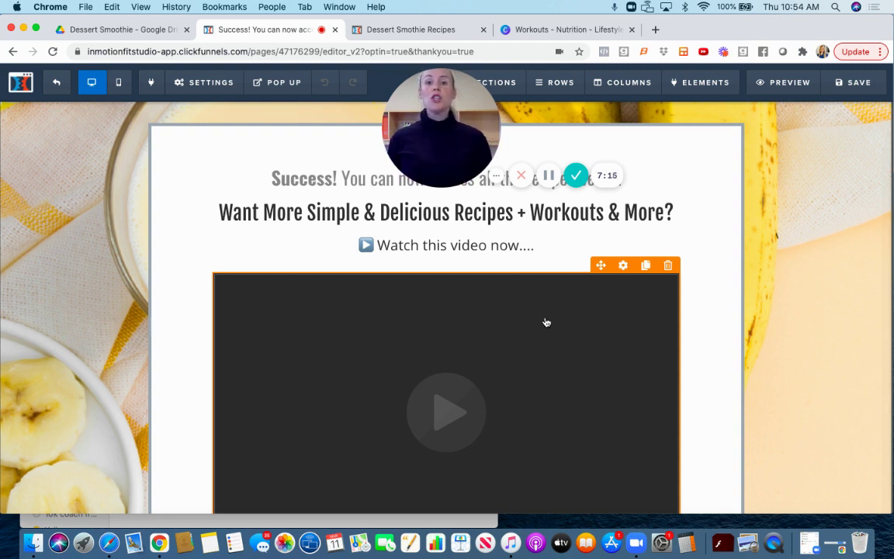
scroll(547, 322, "up", 1)
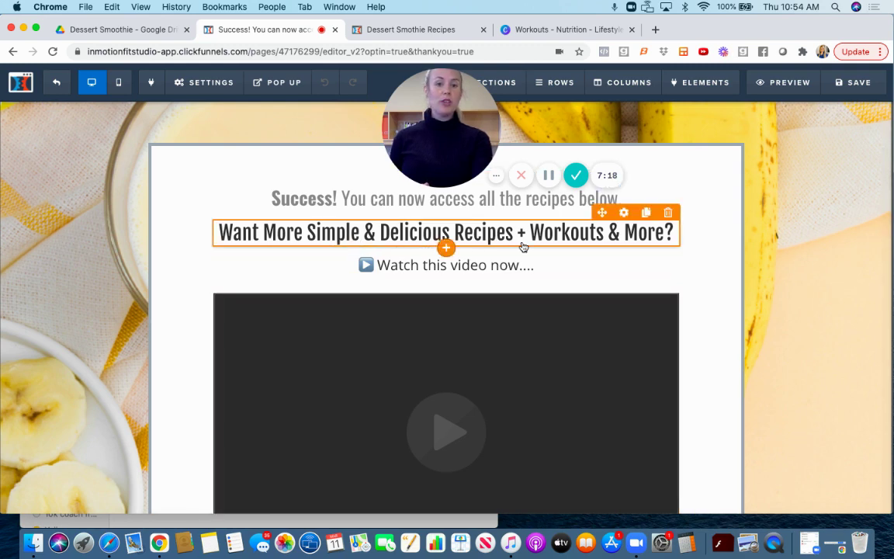
scroll(615, 258, "down", 1)
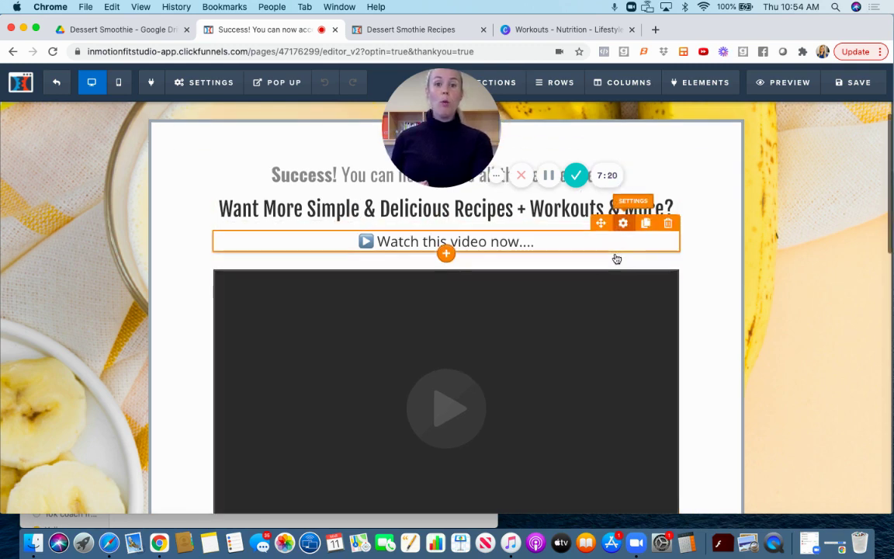
Step: Review the Thank You page's video area, "Join The Community" button and message encouraging people to share the recipes
scroll(615, 258, "down", 2)
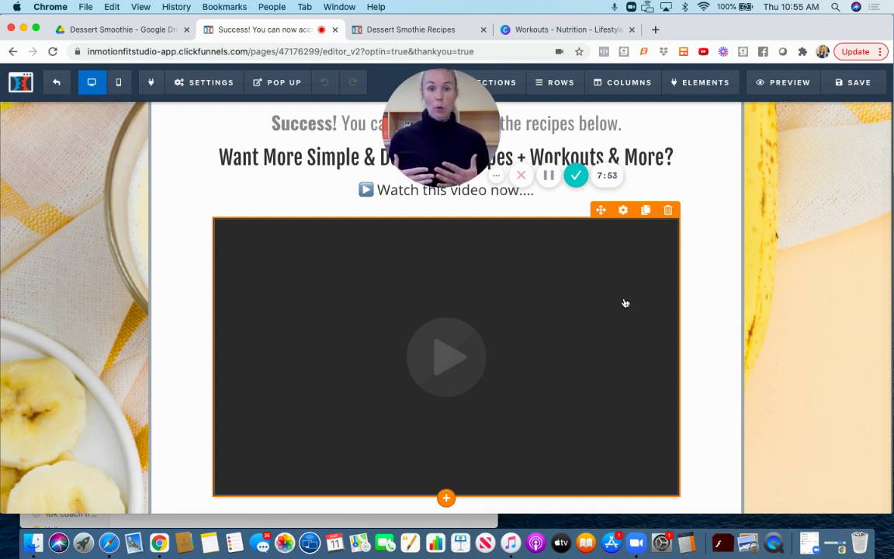
scroll(626, 302, "down", 3)
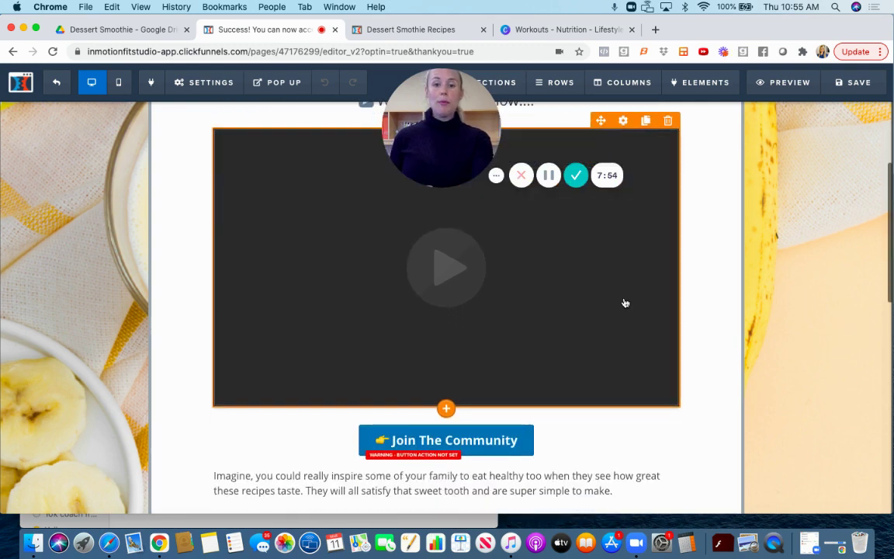
scroll(515, 440, "down", 2)
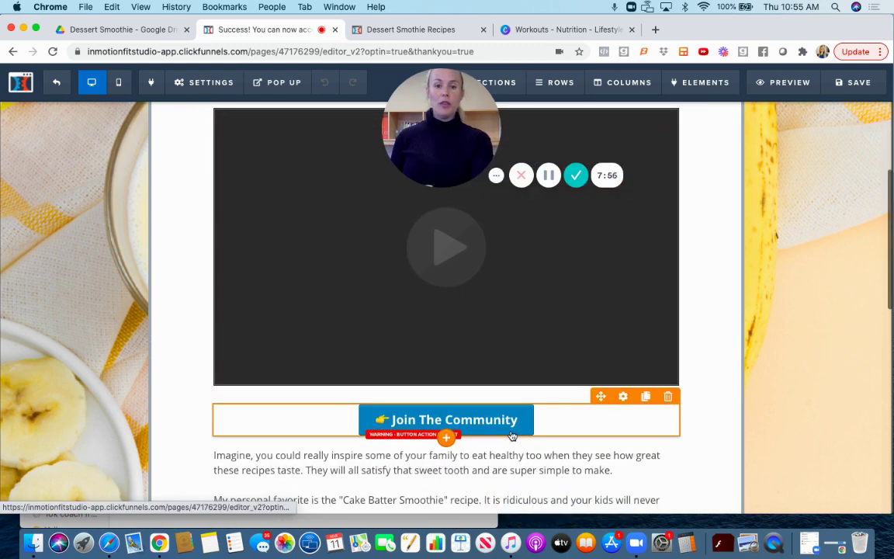
scroll(512, 436, "down", 2)
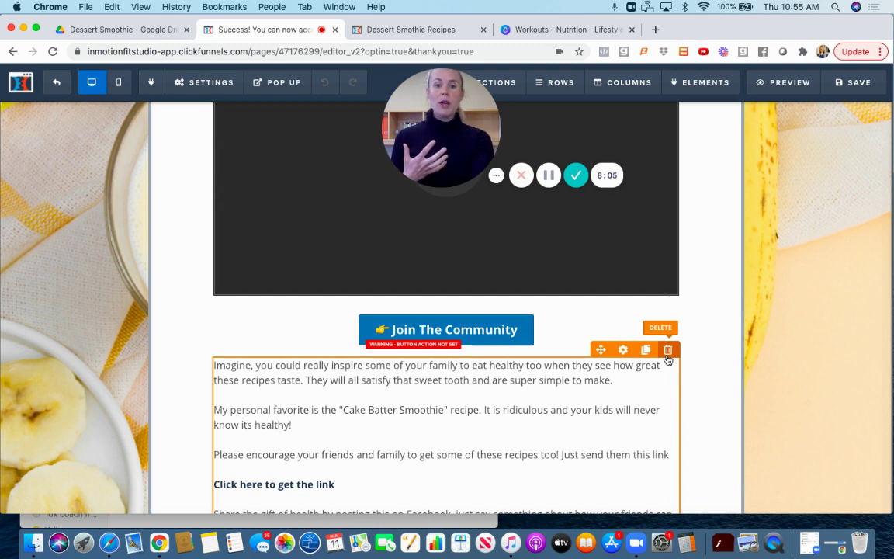
scroll(555, 311, "up", 5)
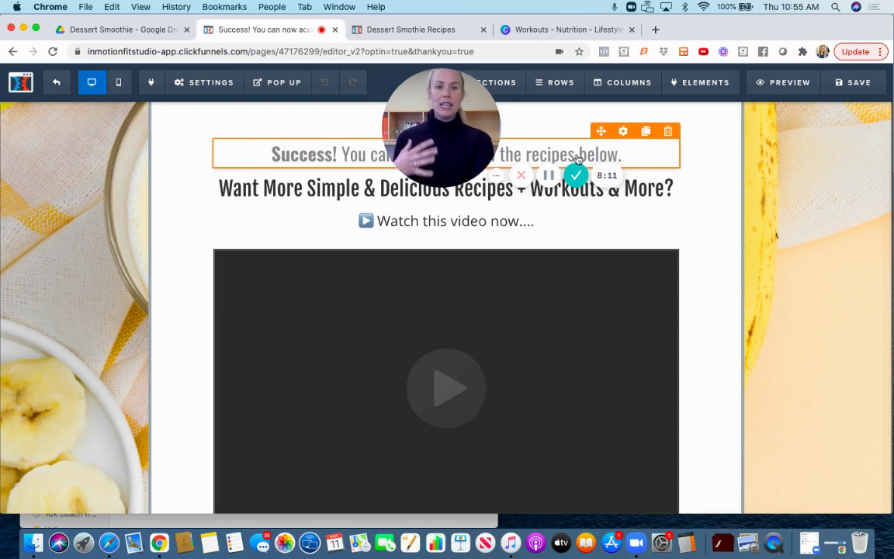
scroll(577, 159, "down", 10)
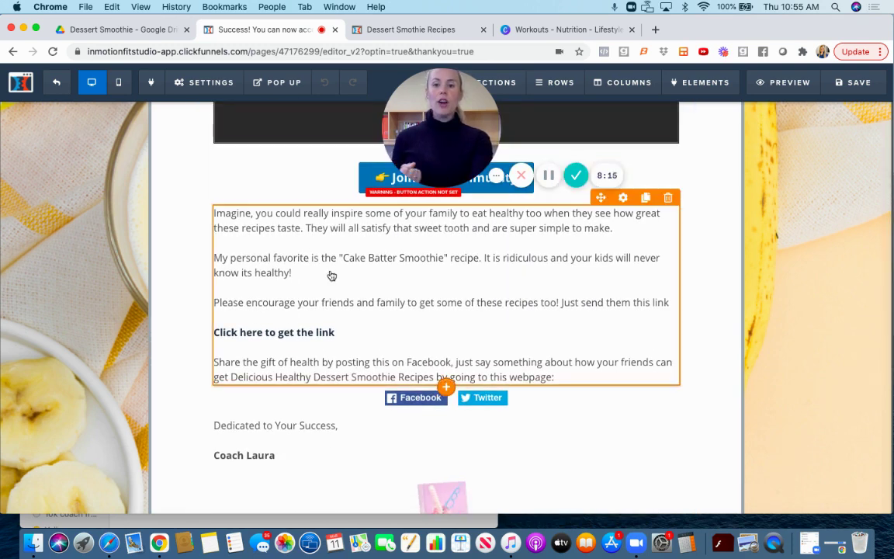
Step: Inspect the "Click here to get the link" hyperlink, exit without editing it, and view the Optin step's page URL
left_click(284, 336)
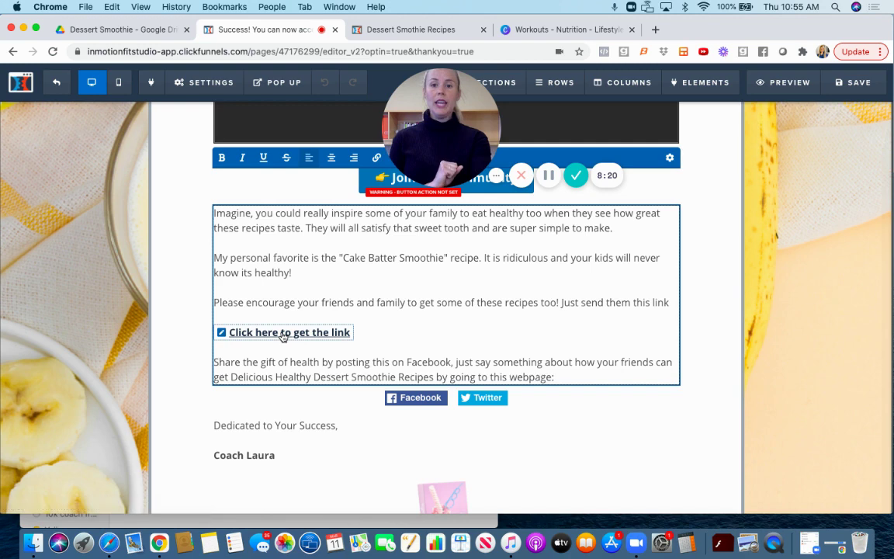
left_click(223, 333)
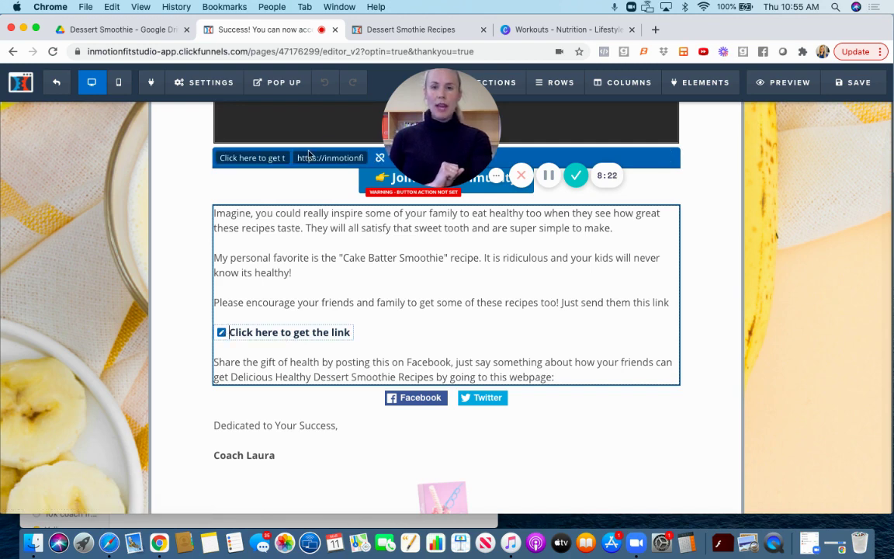
left_click(57, 86)
left_click(537, 195)
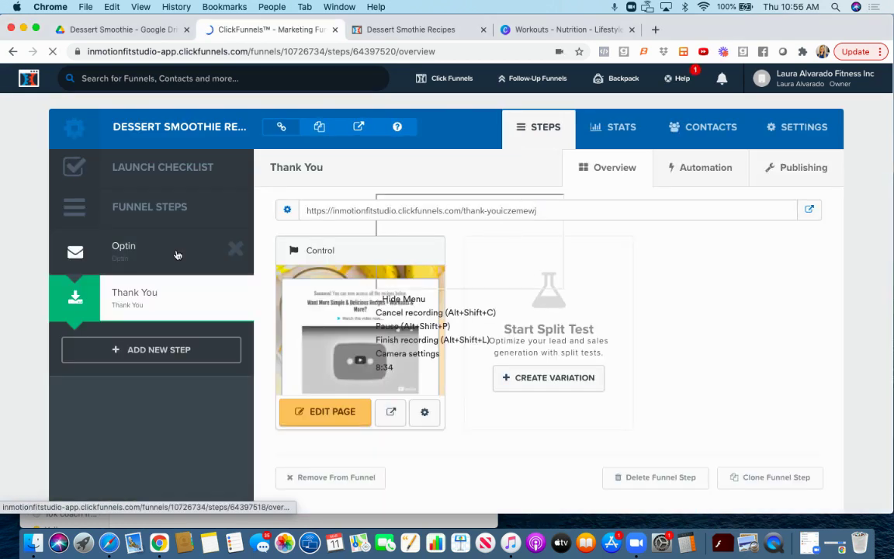
left_click(177, 255)
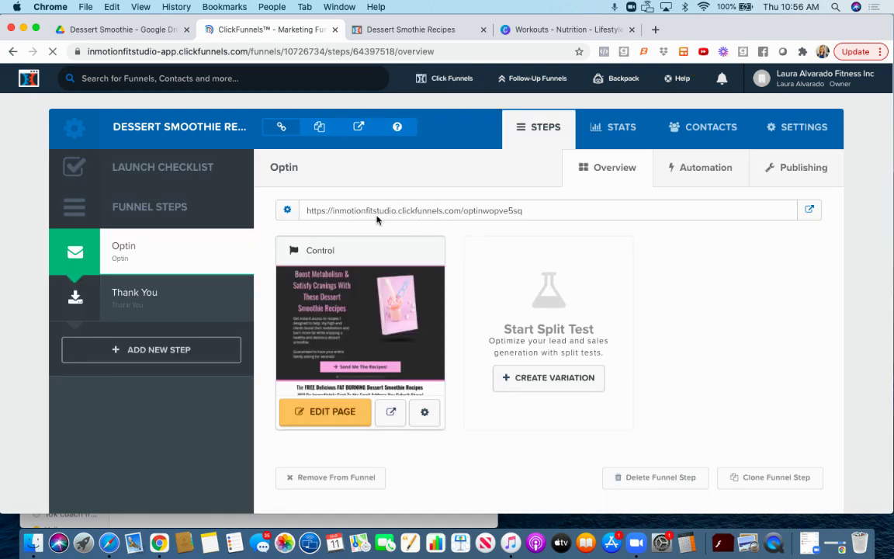
Step: Reopen the Thank You page in the editor and examine the sign-off beneath the sharing message
left_click(152, 304)
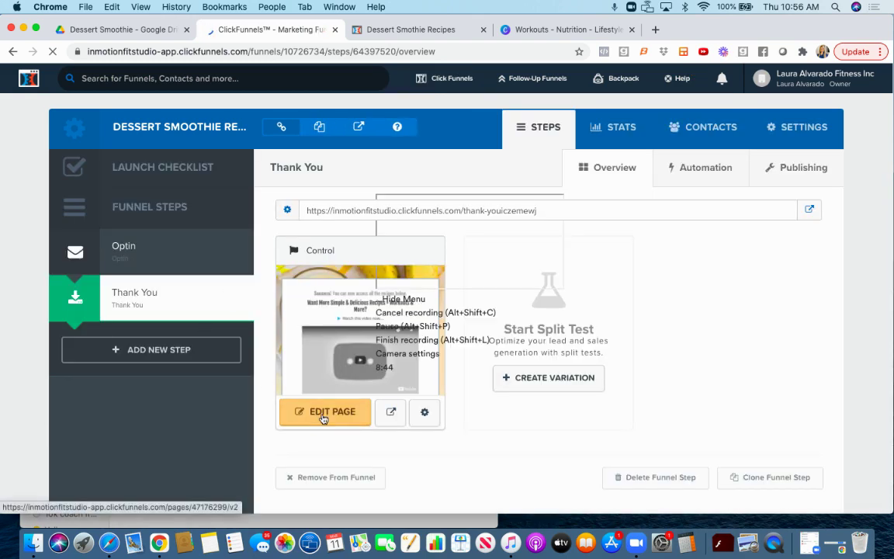
left_click(323, 417)
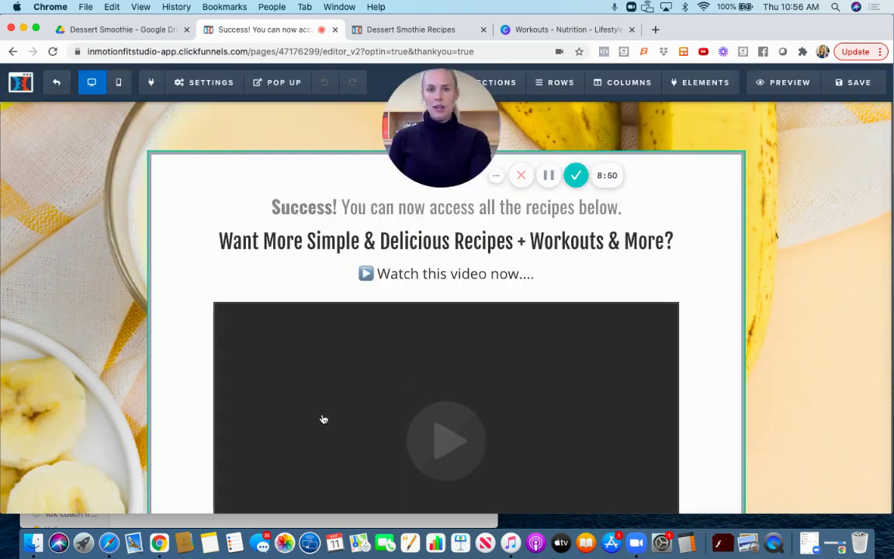
scroll(324, 420, "down", 5)
scroll(324, 419, "down", 4)
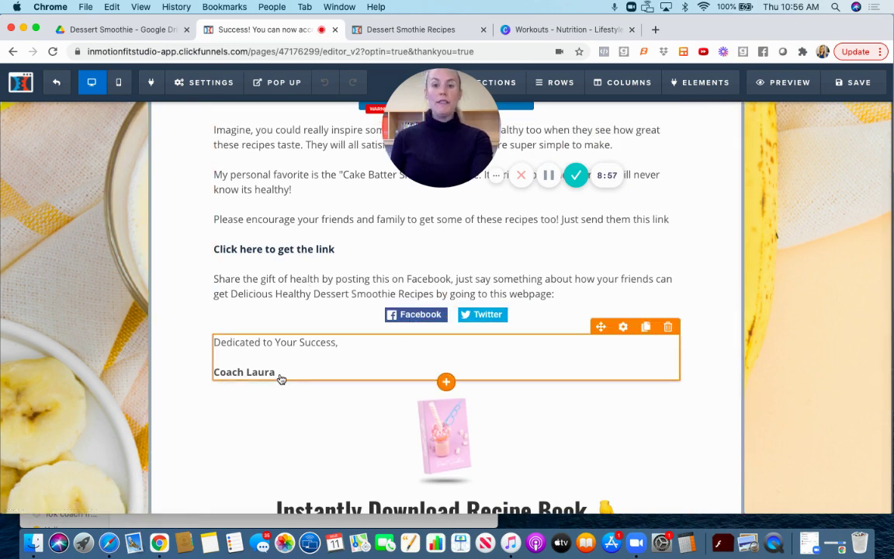
Step: Check the "Click to Download" button's recipe link, and preview the Thank You page to open the Dessert_Smoothie.pdf download
scroll(278, 376, "down", 4)
scroll(281, 378, "down", 1)
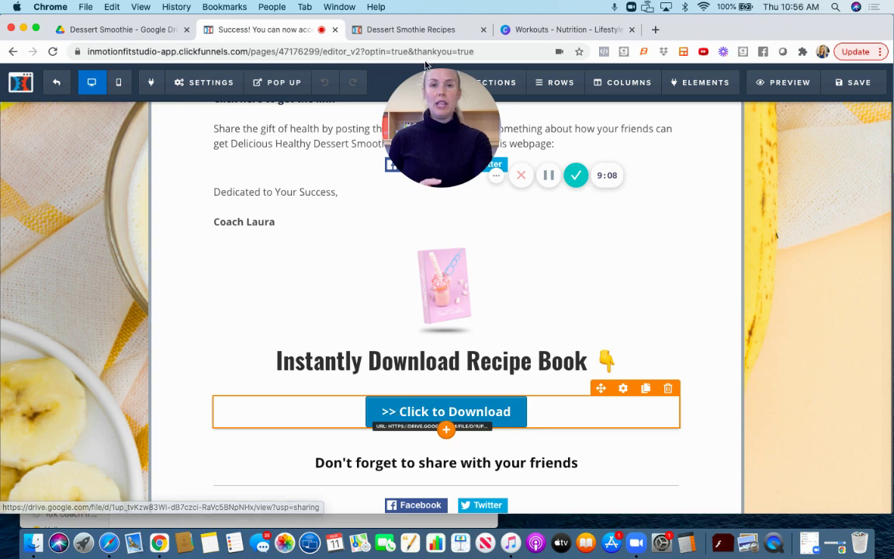
left_click(779, 84)
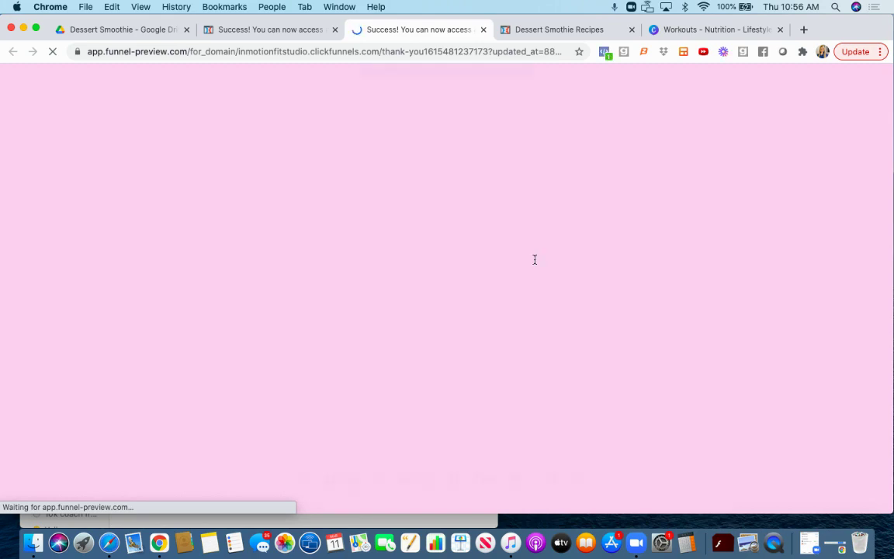
scroll(534, 264, "down", 10)
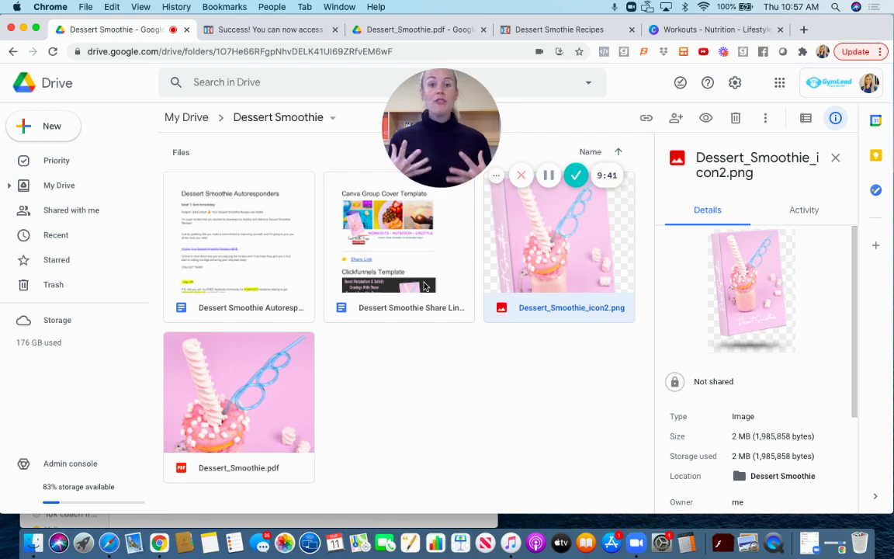
Step: Open the Dessert Smoothie Autoresponders document from the Drive folder and read Email 1 through its P.S. community invitation
double_click(222, 249)
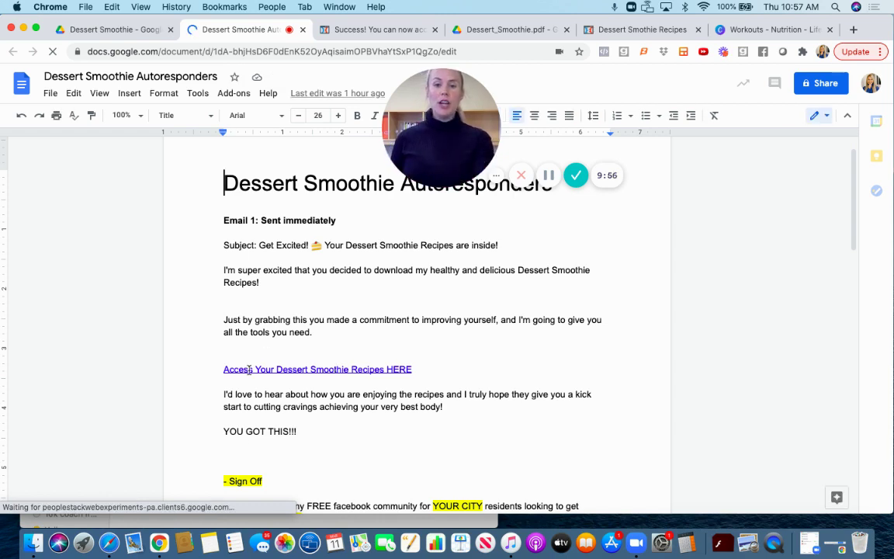
scroll(301, 350, "down", 5)
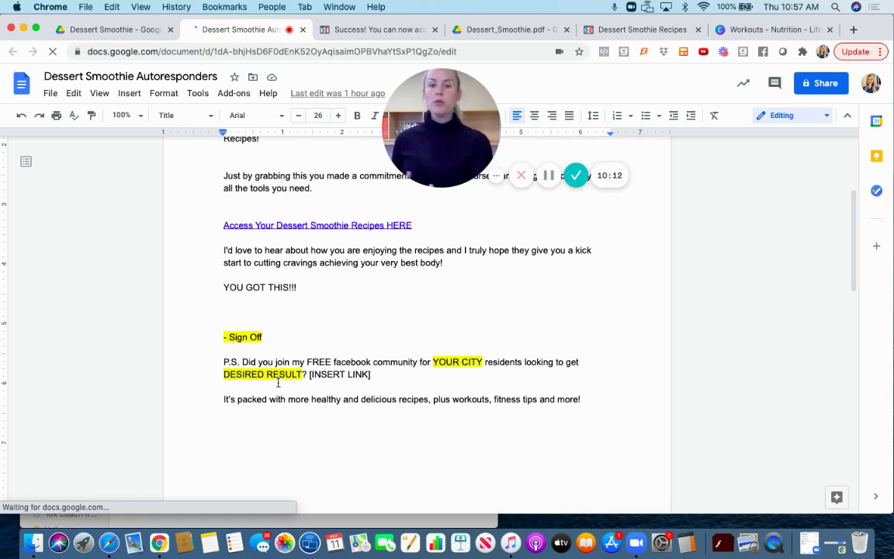
scroll(278, 382, "down", 2)
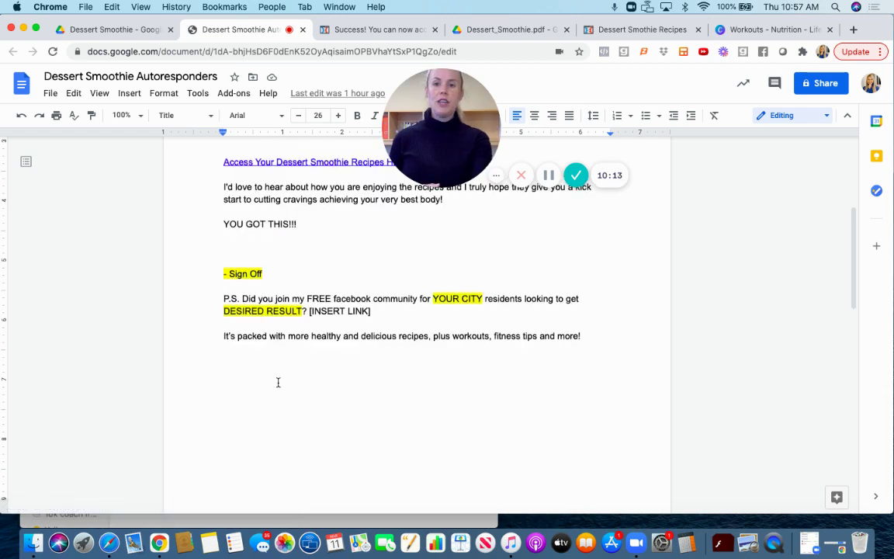
scroll(256, 356, "down", 2)
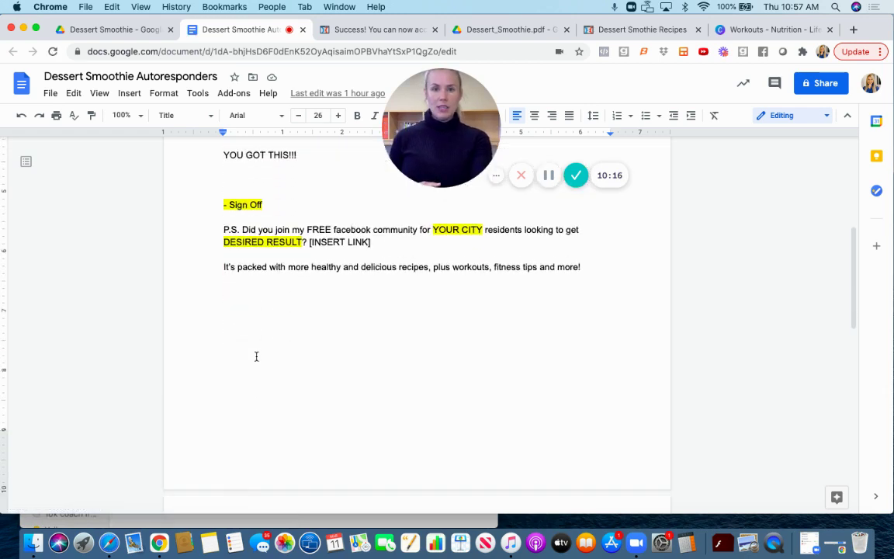
Step: Read Email 2 with the testimonial video placeholder and Email 3 with the special offer
scroll(257, 356, "down", 10)
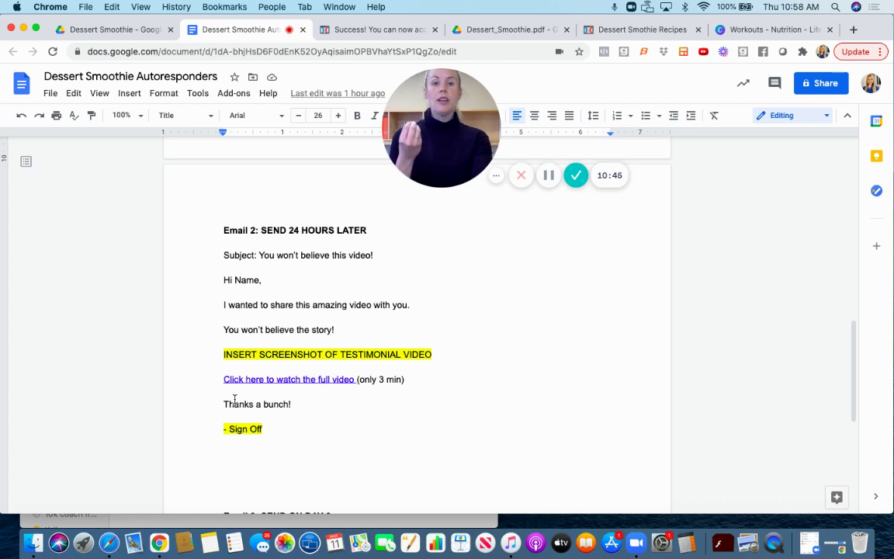
scroll(234, 399, "down", 5)
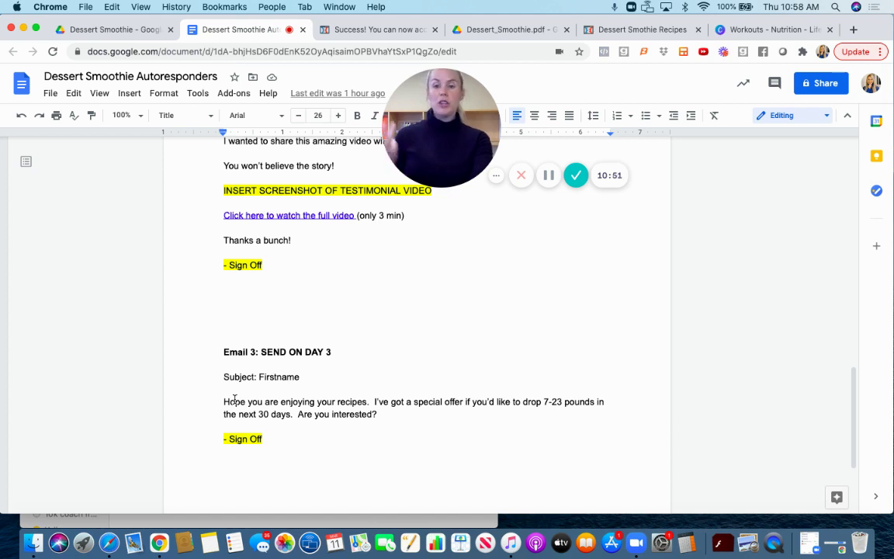
scroll(234, 399, "down", 2)
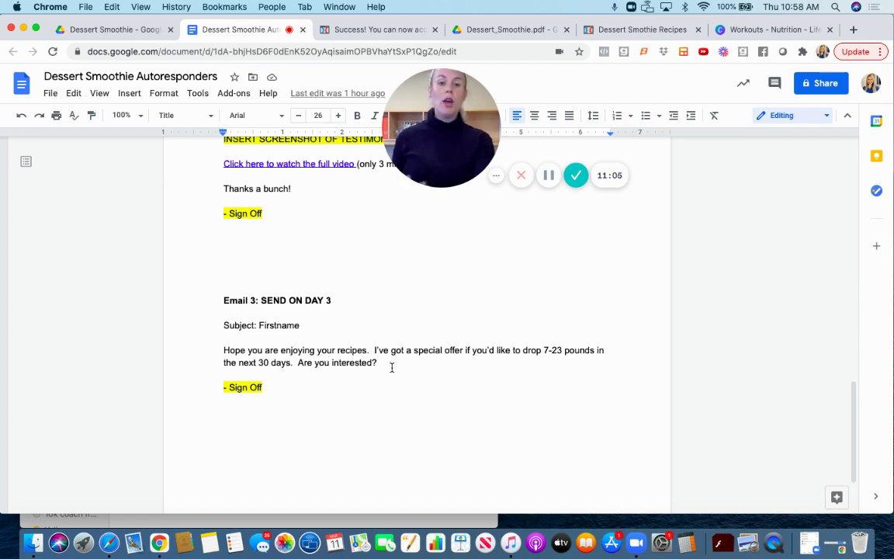
Step: Select the "drop 7-23 pounds in" wording of Email 3's offer to point it out, and clear the selection
left_click(523, 350)
left_click_drag(556, 354, 604, 353)
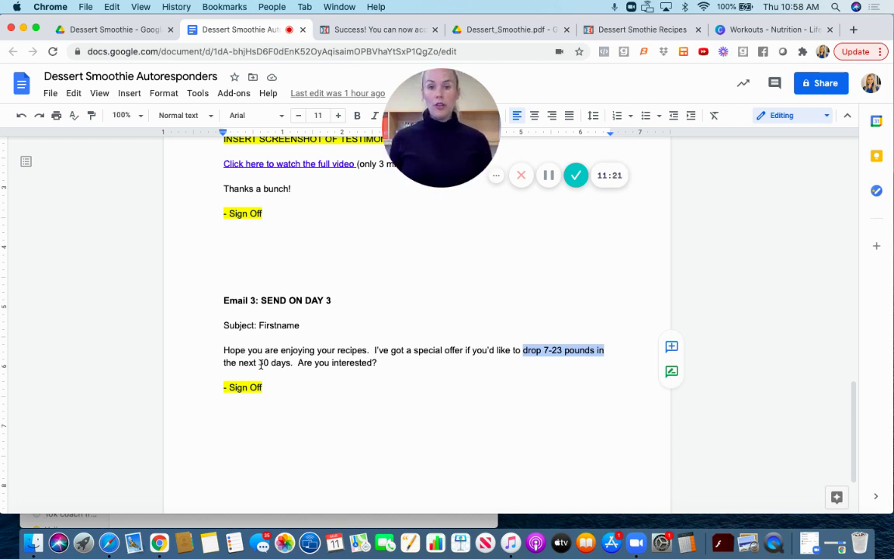
left_click(565, 388)
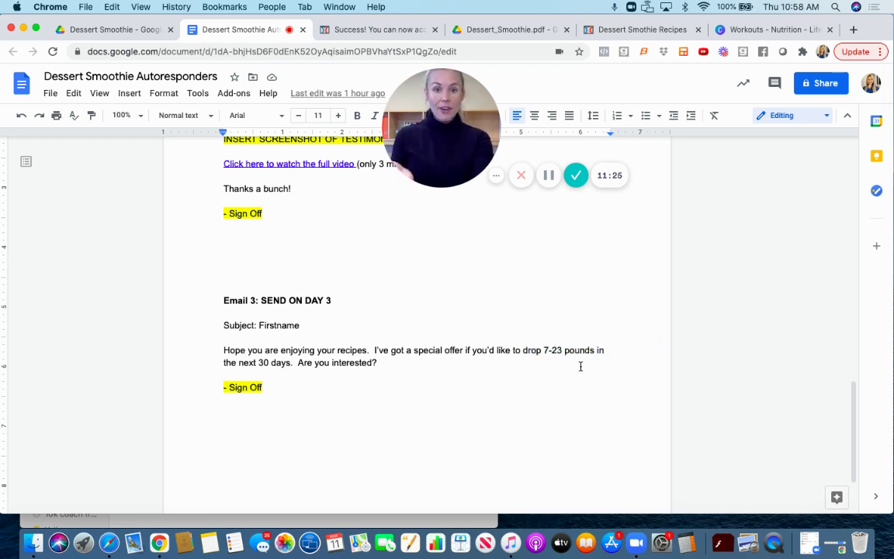